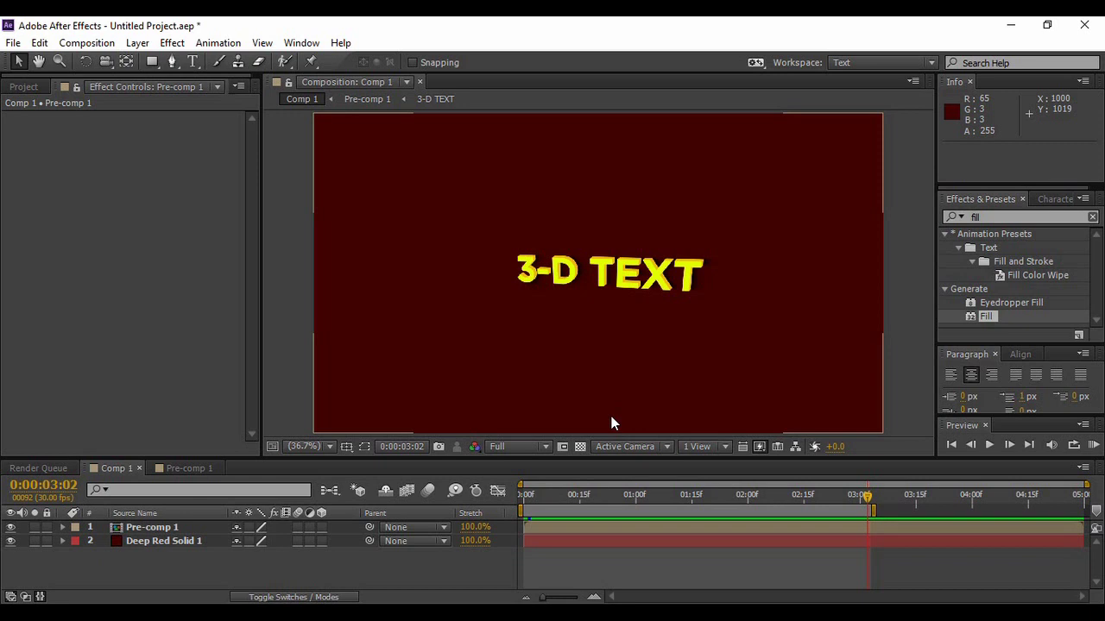
Step: Create a new 1920×1080 composition named '3d text'
{"action": "left_click", "coordinate": [84, 45]}
{"action": "left_click", "coordinate": [90, 61]}
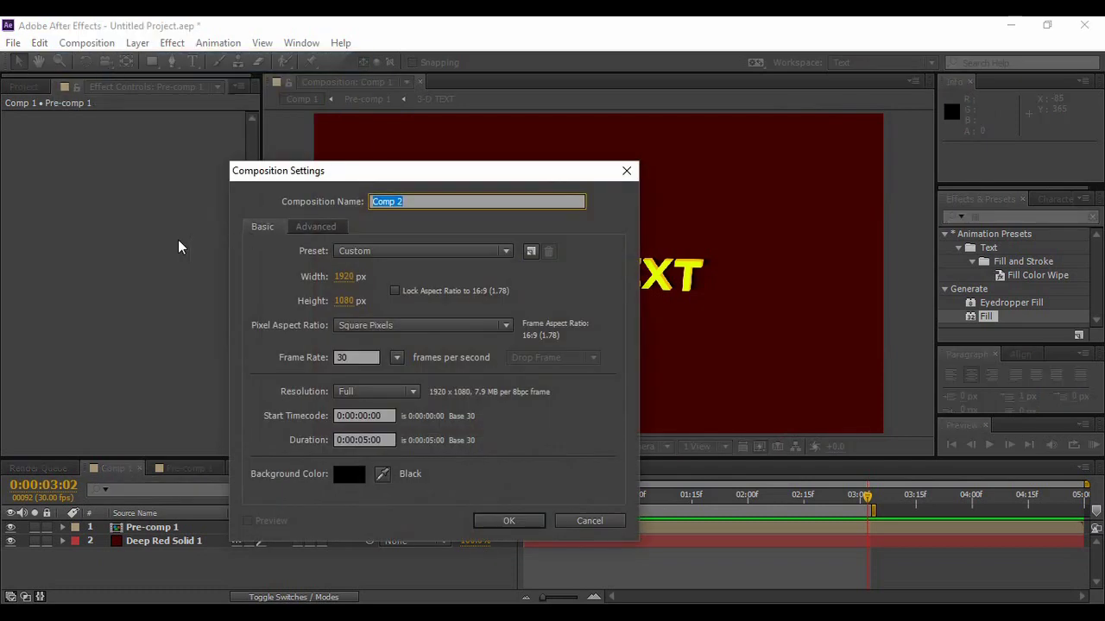
{"action": "type", "text": "3d text"}
{"action": "left_click", "coordinate": [500, 523]}
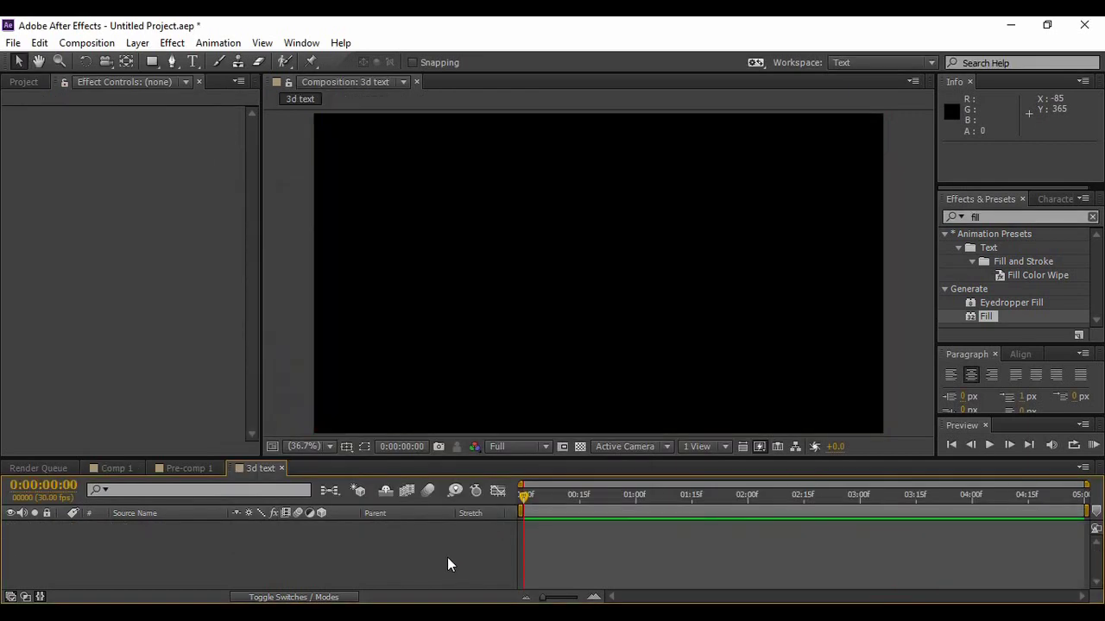
Step: Add a full-frame solid named 'BG' coloured 410303 and lock it
{"action": "right_click", "coordinate": [448, 557]}
{"action": "mouse_move", "coordinate": [507, 388]}
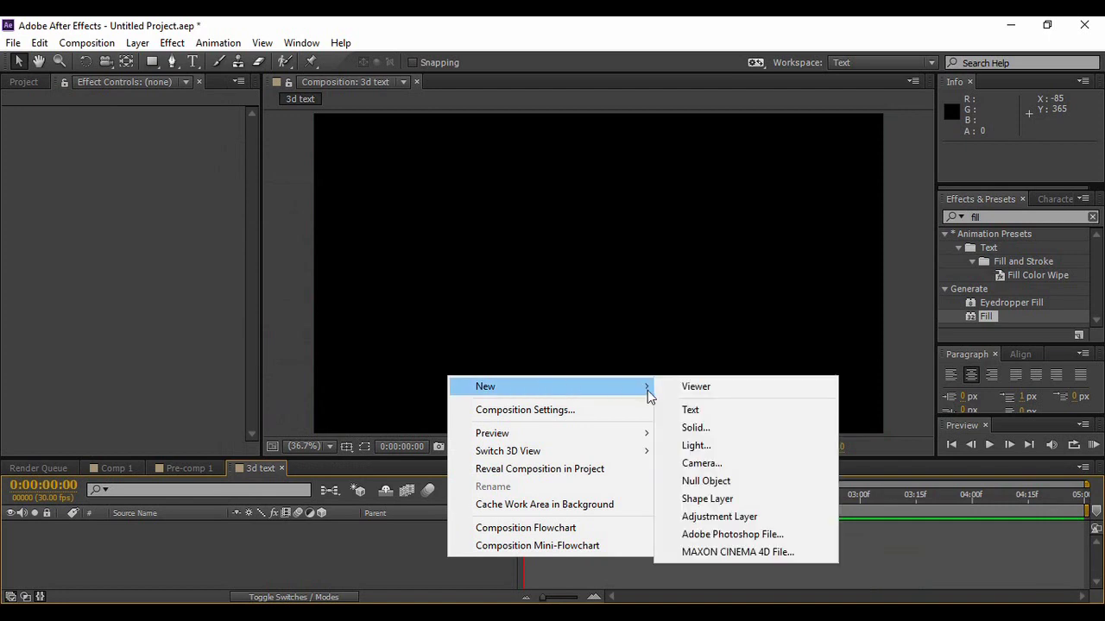
{"action": "left_click", "coordinate": [679, 429]}
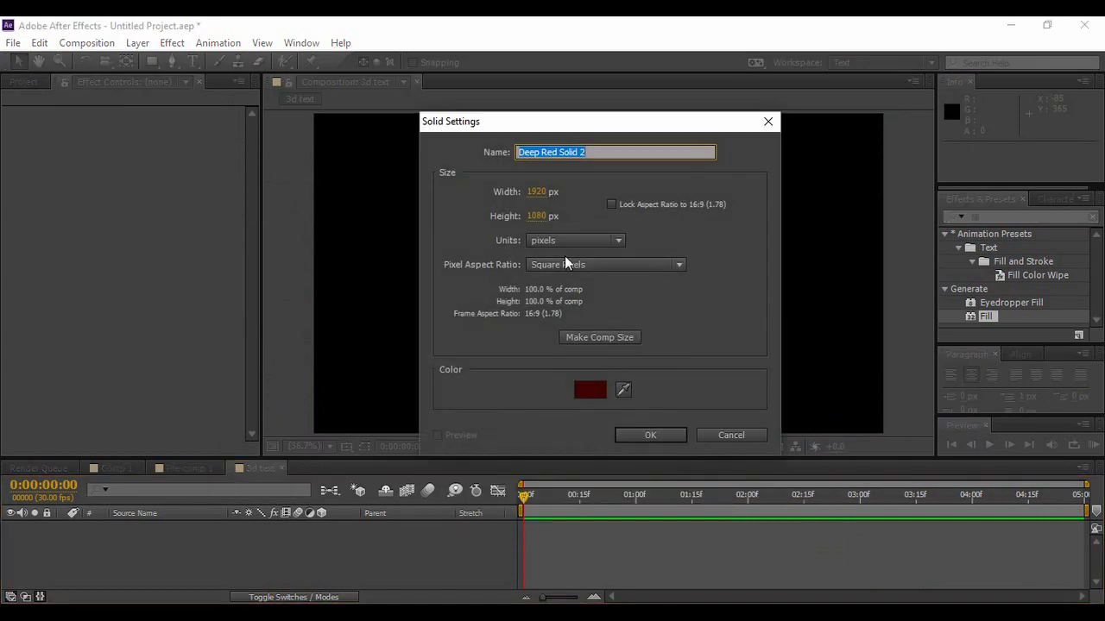
{"action": "type", "text": "BG"}
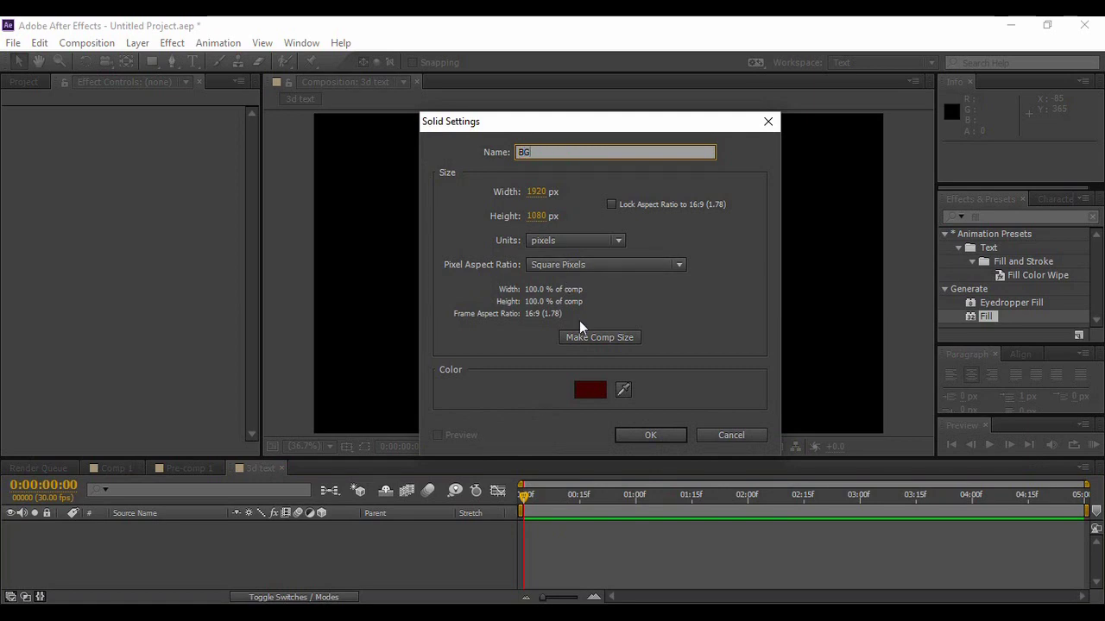
{"action": "left_click", "coordinate": [603, 387]}
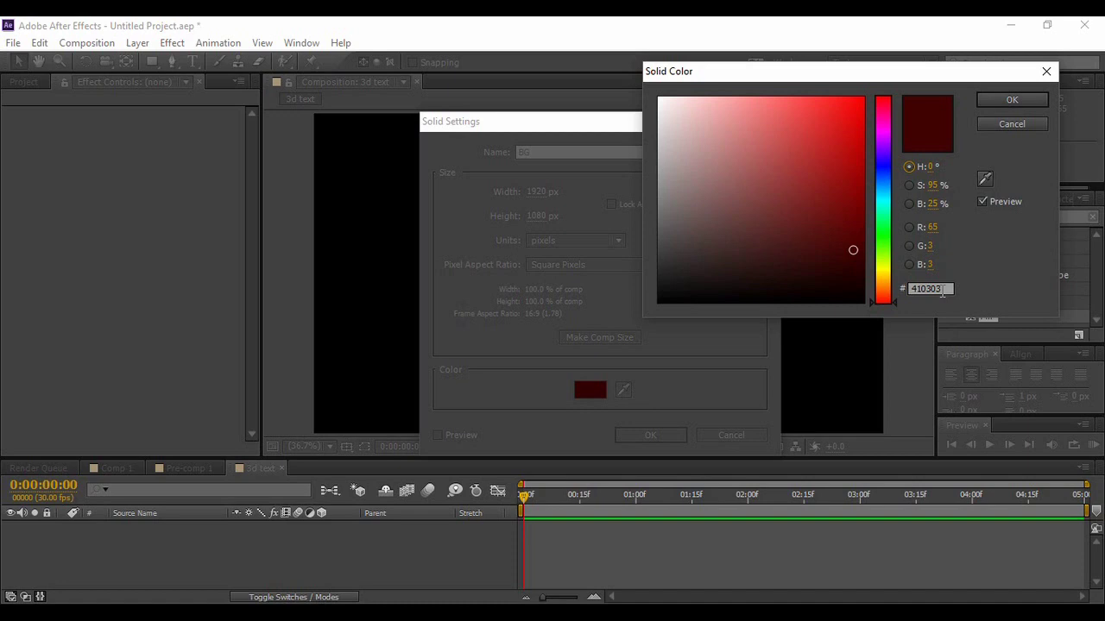
{"action": "left_click", "coordinate": [1005, 102]}
{"action": "left_click", "coordinate": [671, 440]}
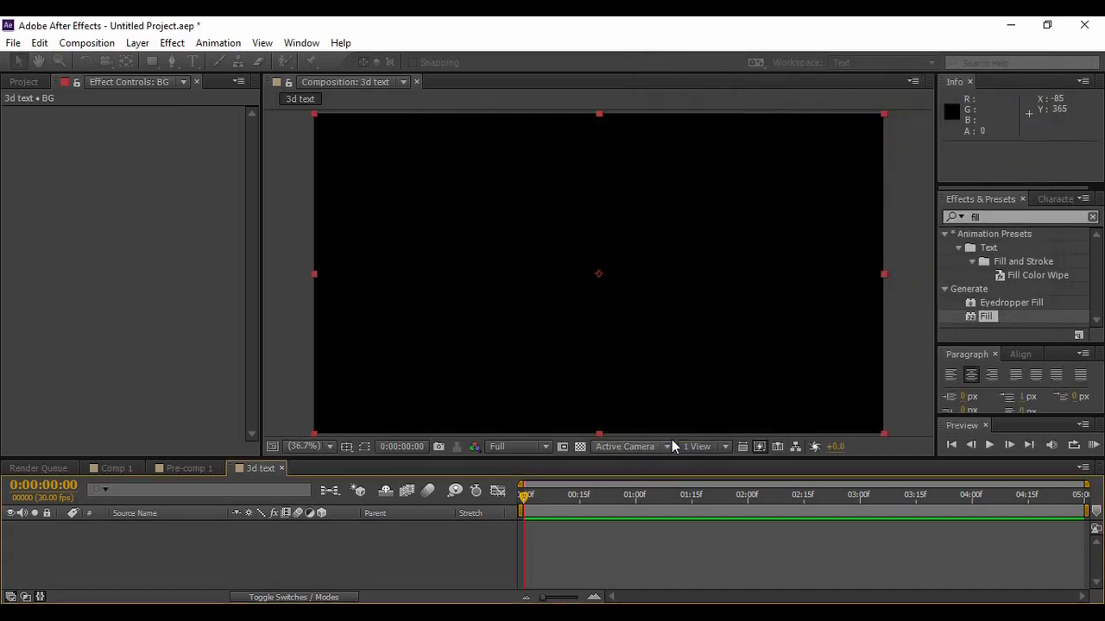
{"action": "left_click", "coordinate": [422, 573]}
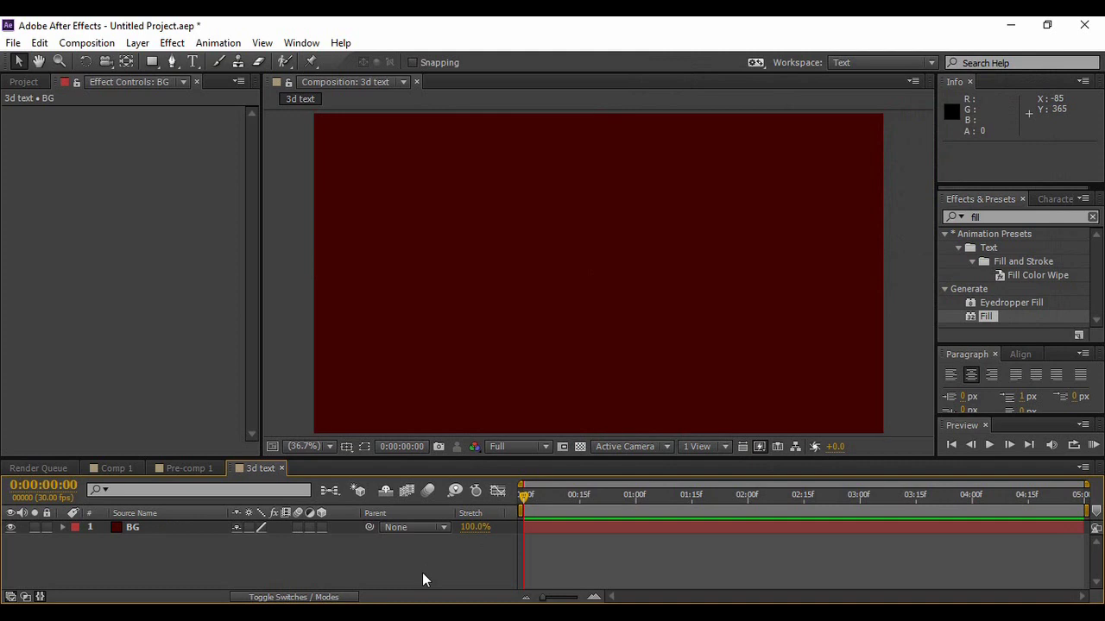
{"action": "left_click", "coordinate": [46, 530]}
Step: Add a text layer reading '3-D TEXT' on the canvas
{"action": "left_click", "coordinate": [198, 64]}
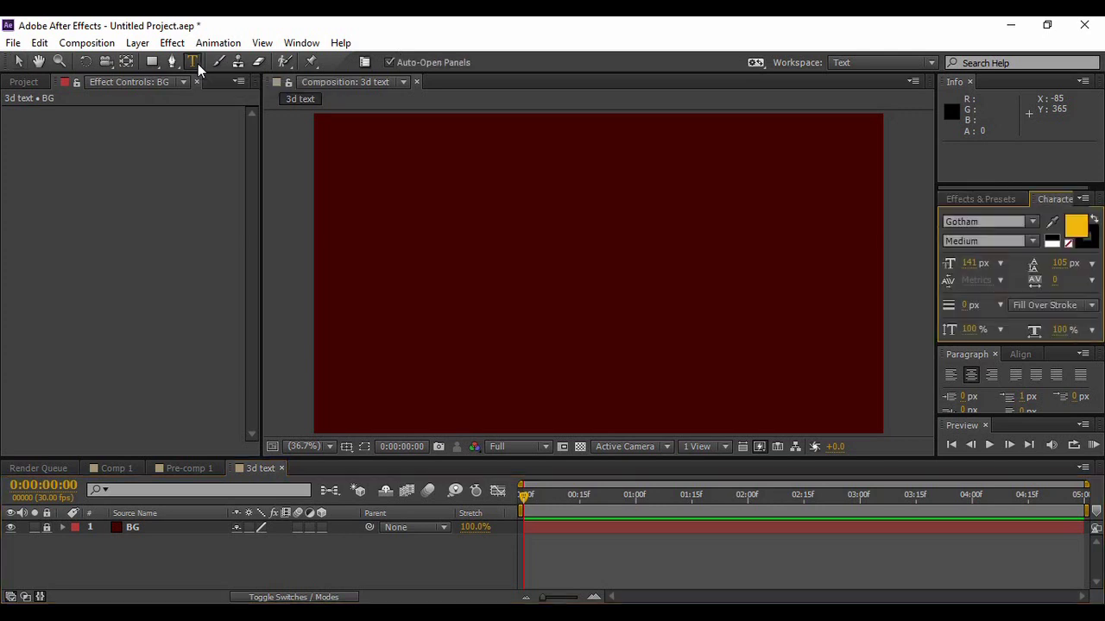
{"action": "left_click", "coordinate": [542, 290]}
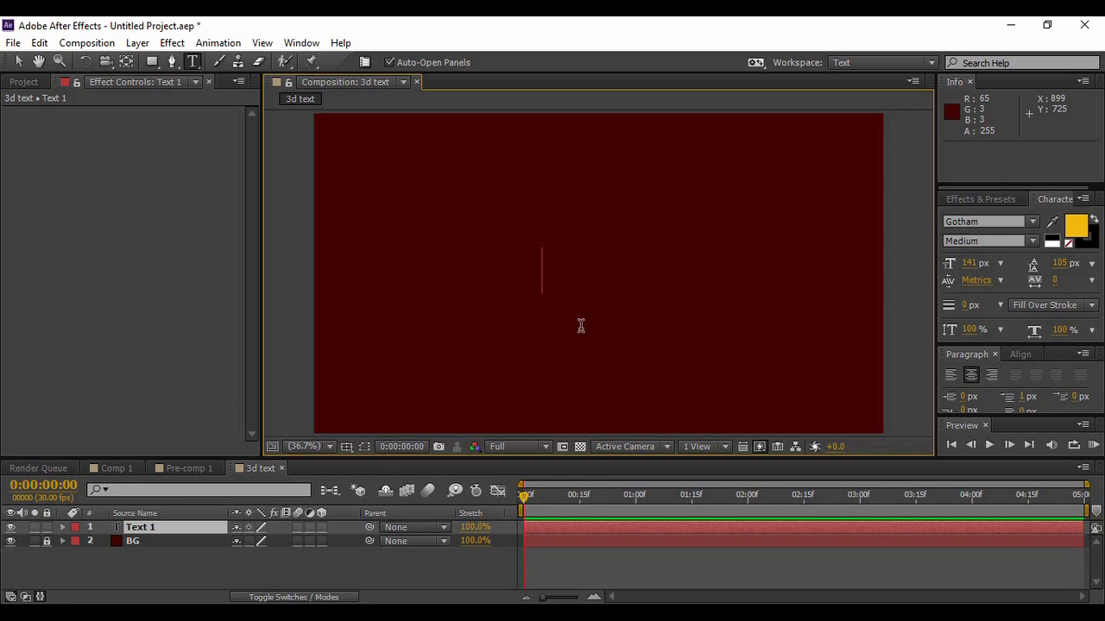
{"action": "type", "text": "3-"}
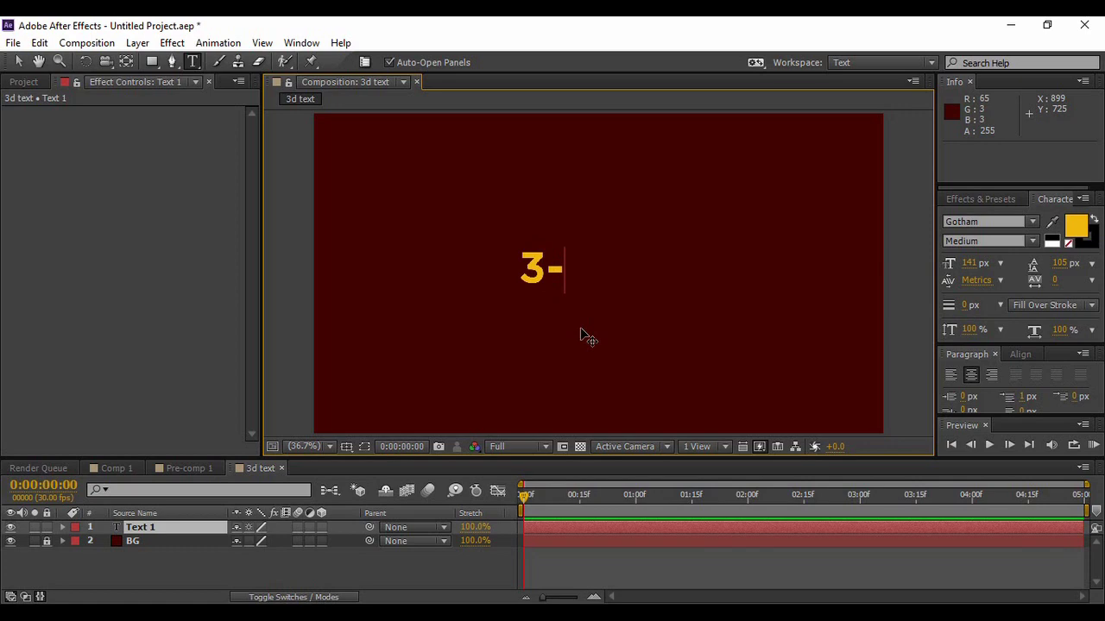
{"action": "type", "text": "D TEXT"}
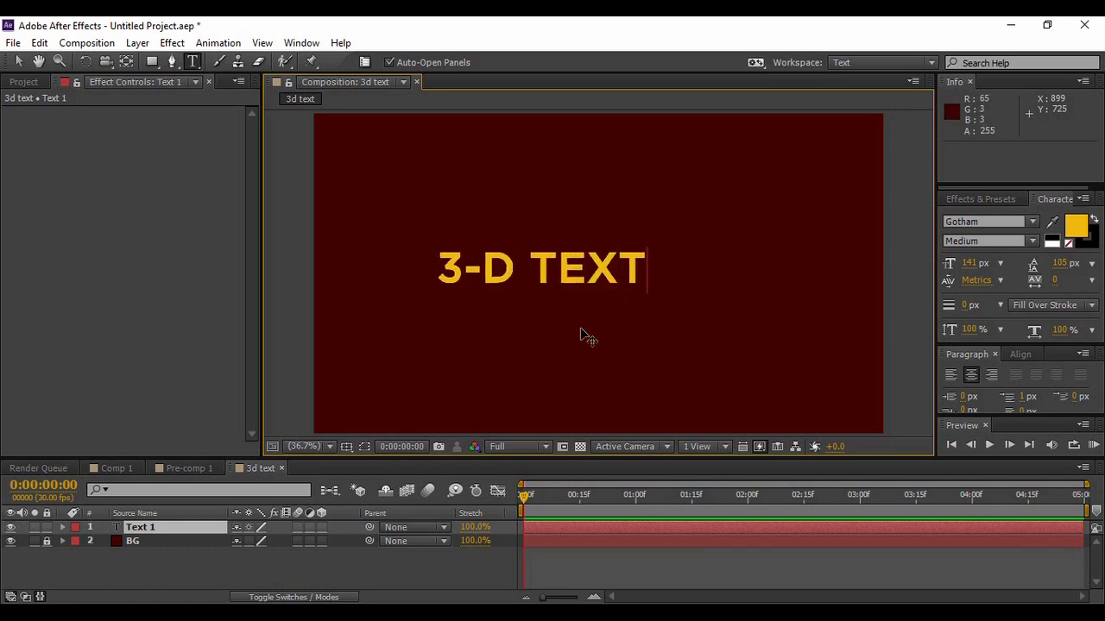
Step: Centre the 3-D TEXT layer horizontally and vertically in the composition
{"action": "triple_click", "coordinate": [512, 273]}
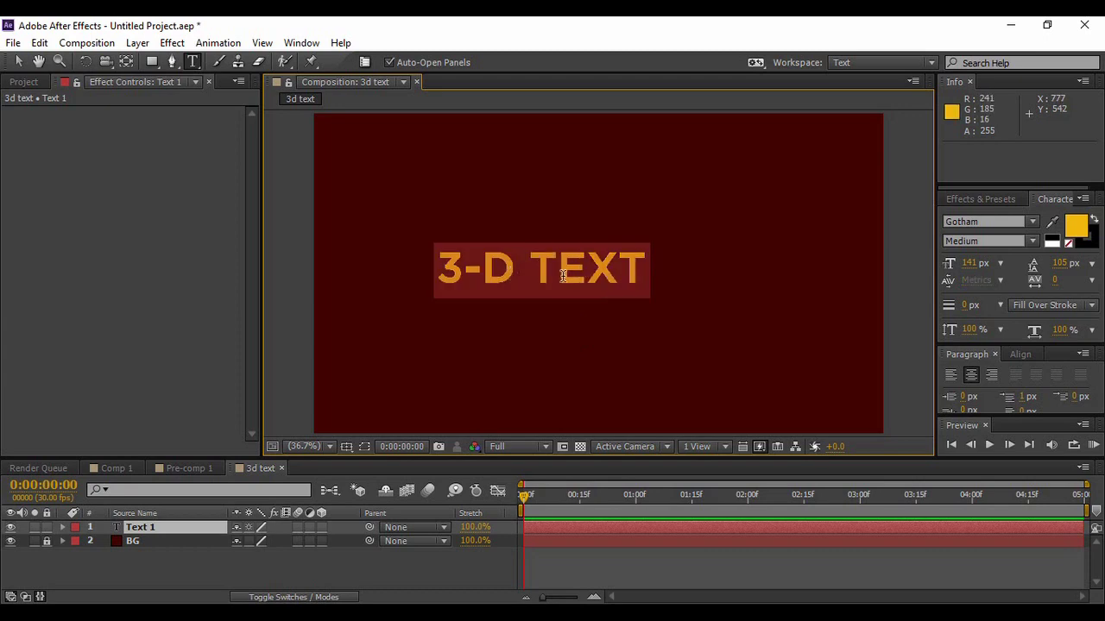
{"action": "left_click", "coordinate": [1021, 354]}
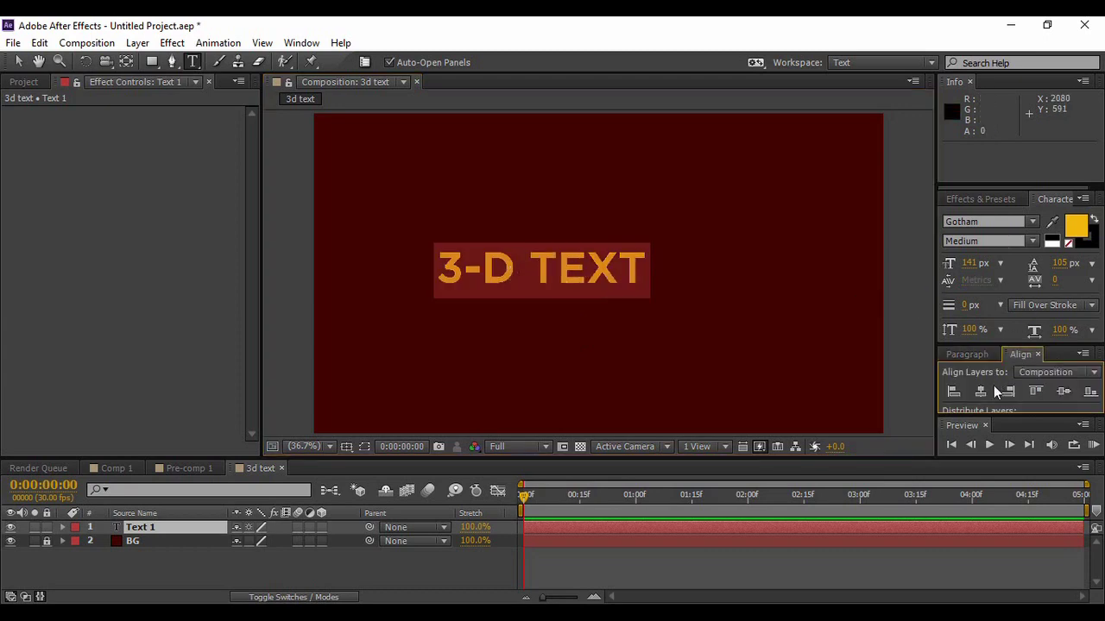
{"action": "left_click", "coordinate": [980, 391]}
{"action": "left_click", "coordinate": [1063, 392]}
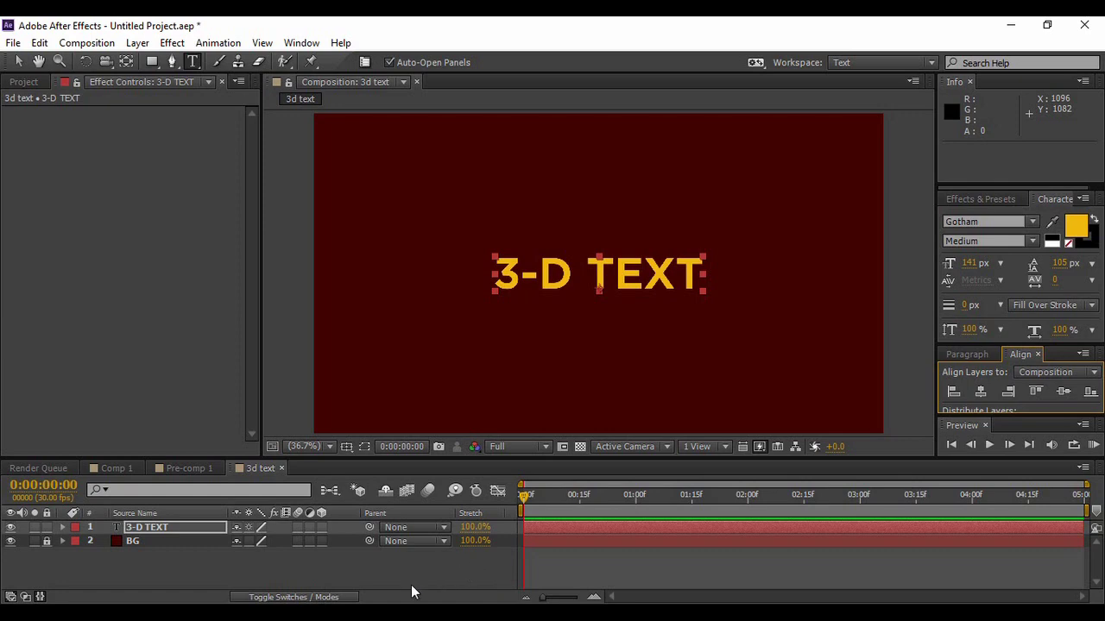
Step: Pre-compose the 3-D TEXT layer into a comp named 'text' and reveal its Position
{"action": "left_click", "coordinate": [208, 529]}
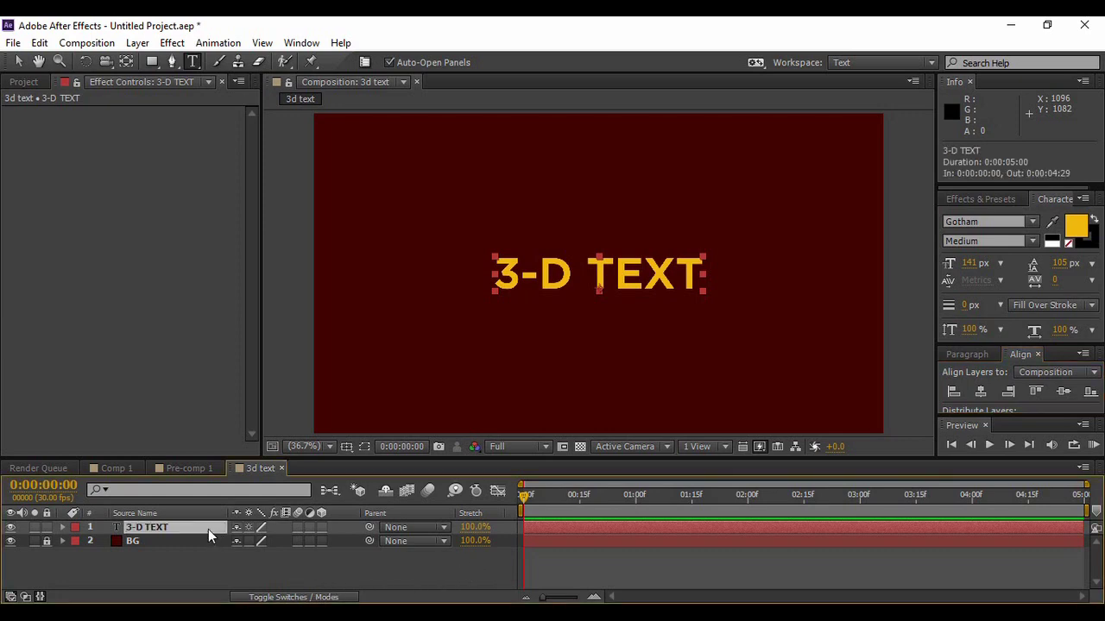
{"action": "right_click", "coordinate": [208, 529]}
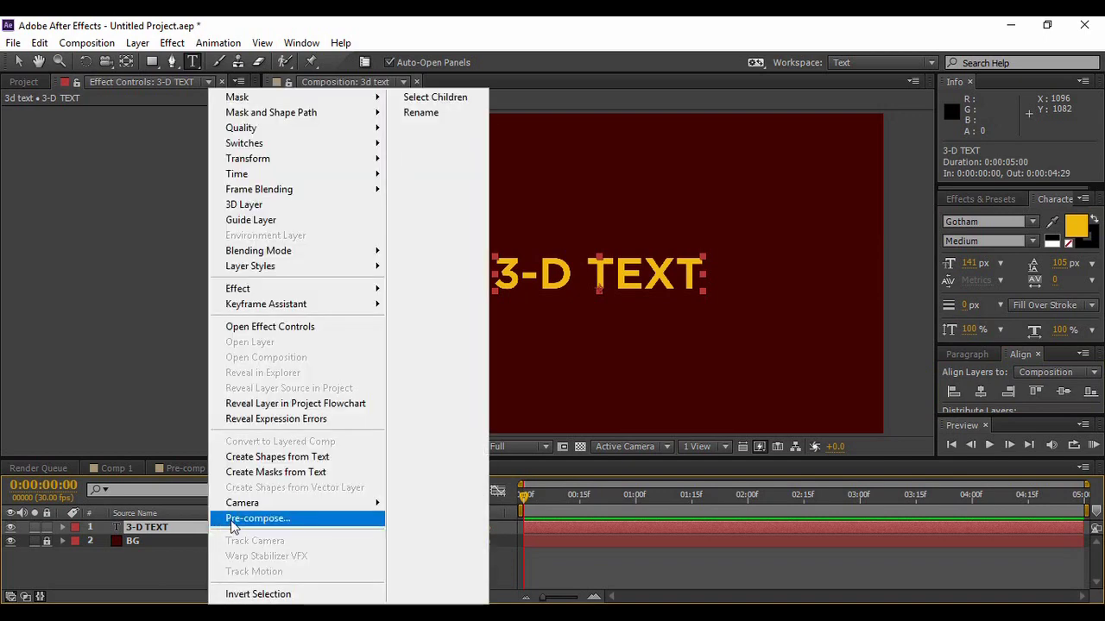
{"action": "left_click", "coordinate": [230, 520]}
{"action": "type", "text": "text"}
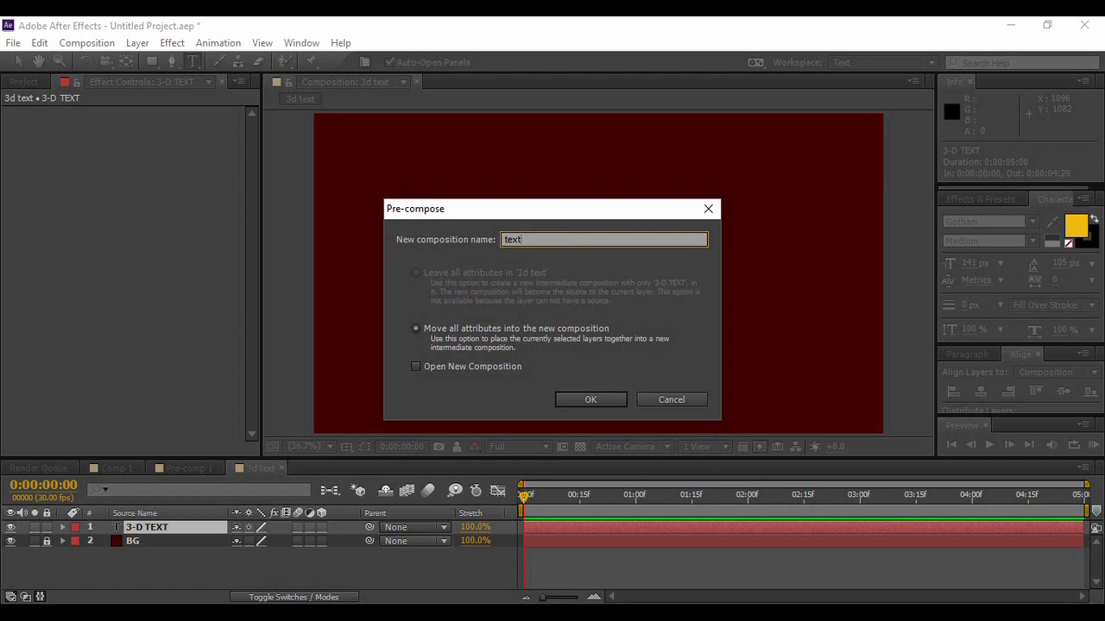
{"action": "key", "text": "Return"}
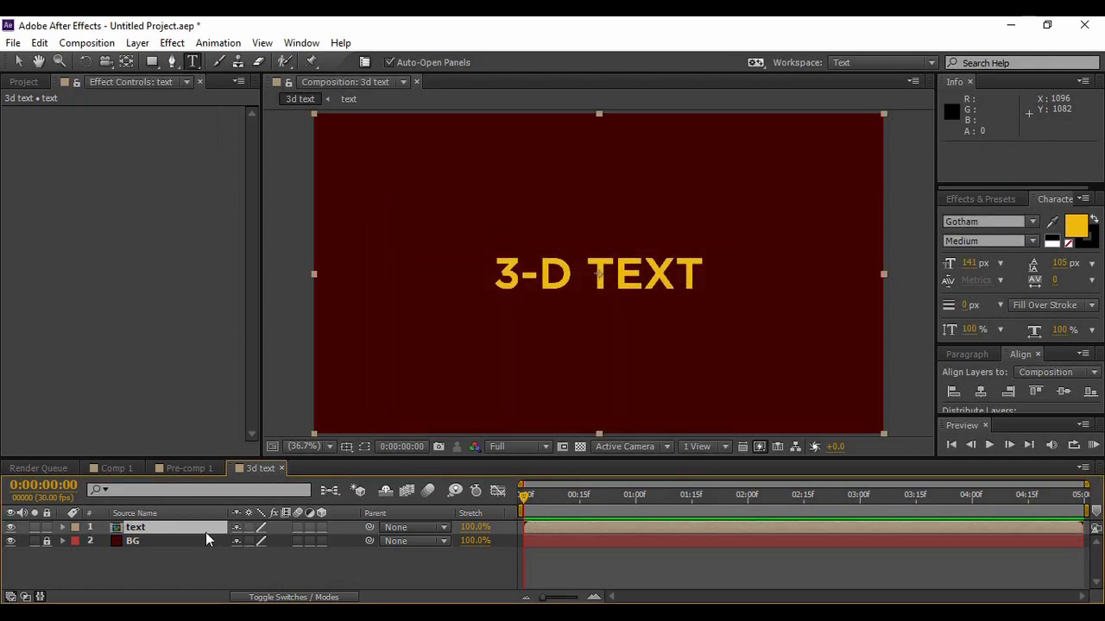
{"action": "key", "text": "p"}
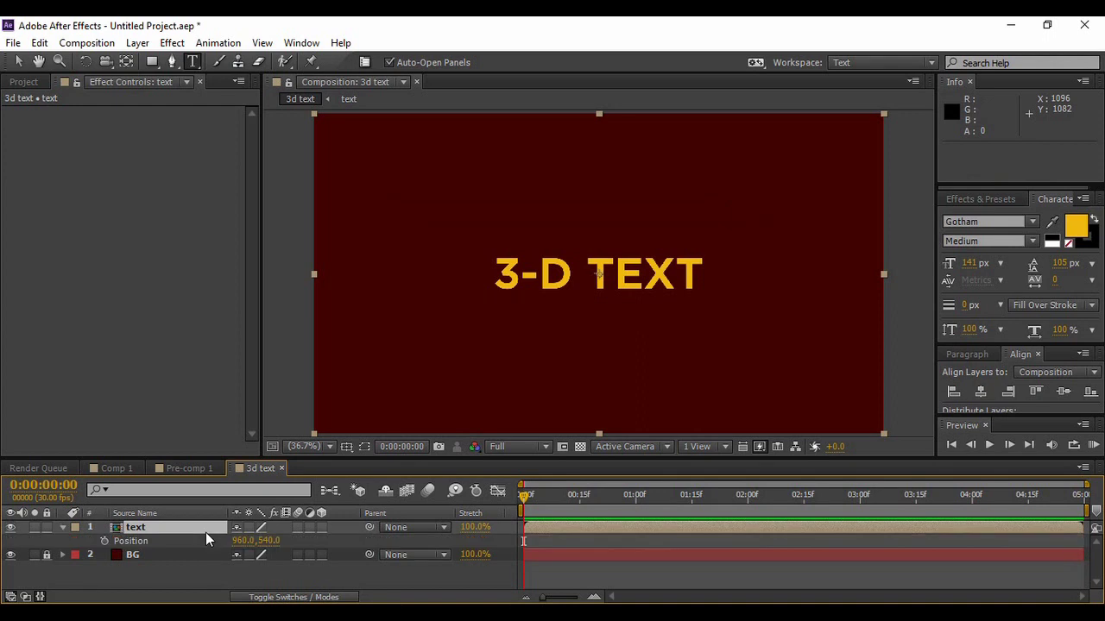
Step: Paste the expression [position[0],position[1],index+4]; from Notepad into the text layer's Position
{"action": "left_click", "coordinate": [104, 541], "text": "alt"}
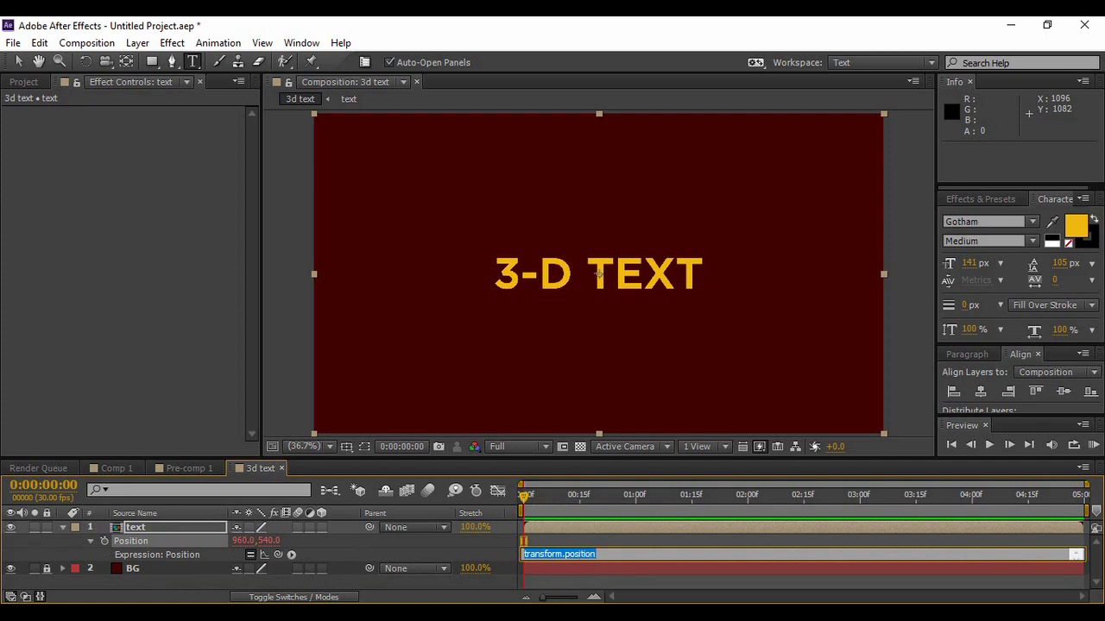
{"action": "key", "text": "alt+Tab"}
{"action": "left_click_drag", "start_coordinate": [309, 93], "coordinate": [18, 74]}
{"action": "key", "text": "ctrl+c"}
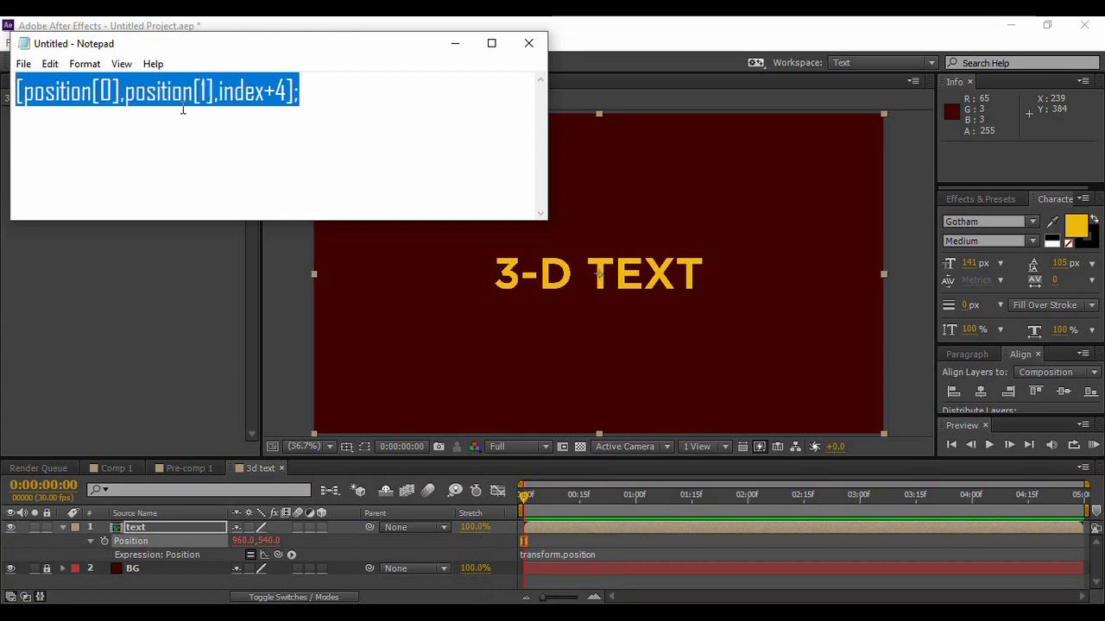
{"action": "left_click", "coordinate": [455, 43]}
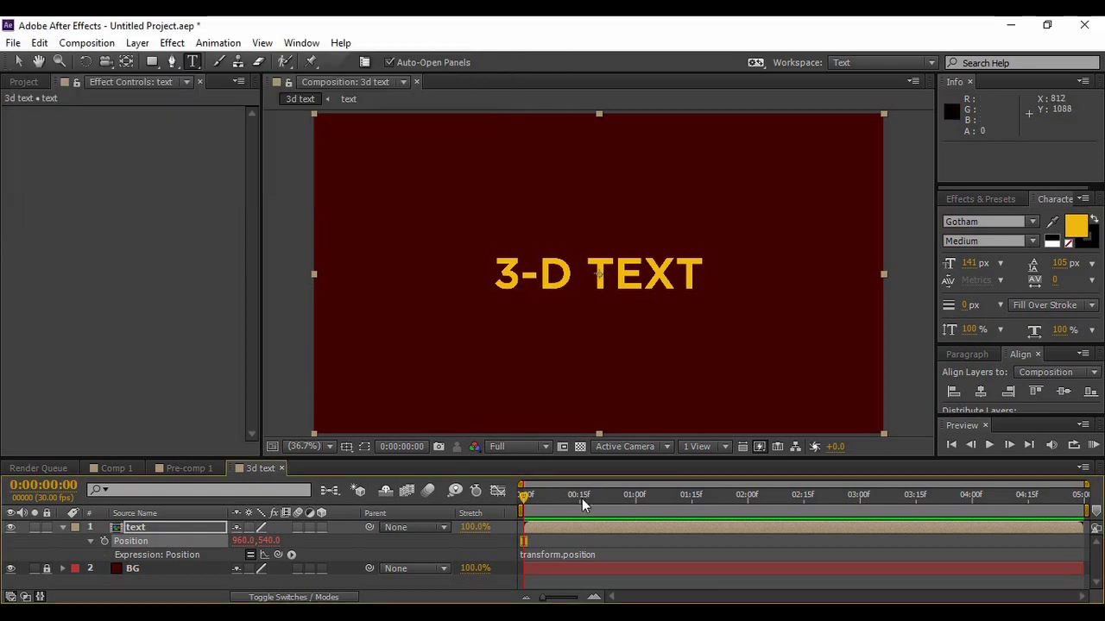
{"action": "left_click", "coordinate": [567, 555]}
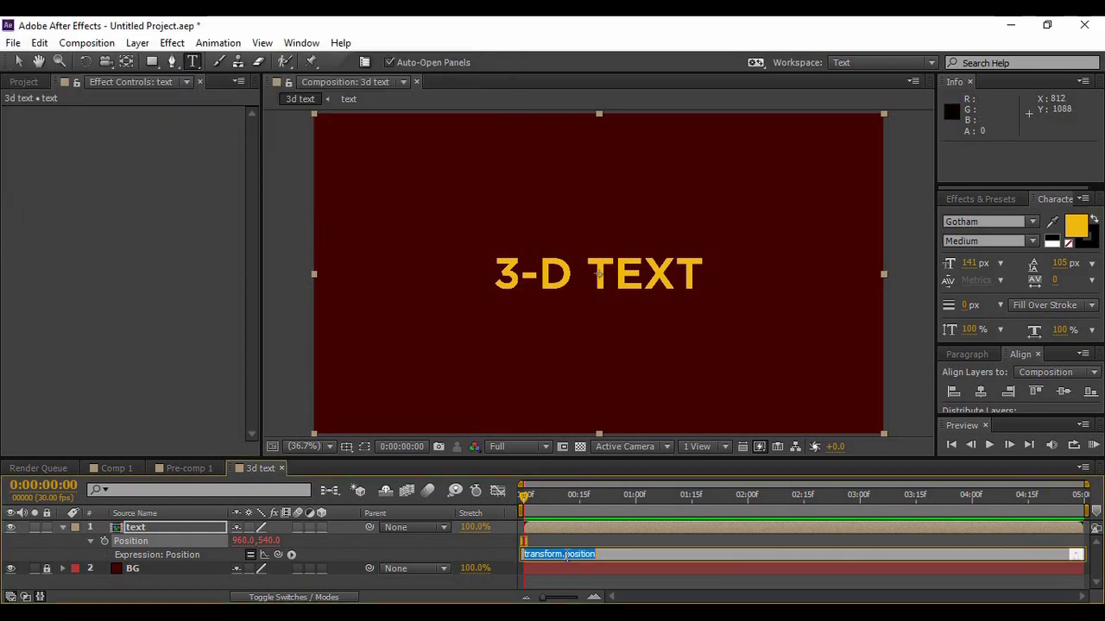
{"action": "key", "text": "ctrl+v"}
{"action": "left_click", "coordinate": [63, 527]}
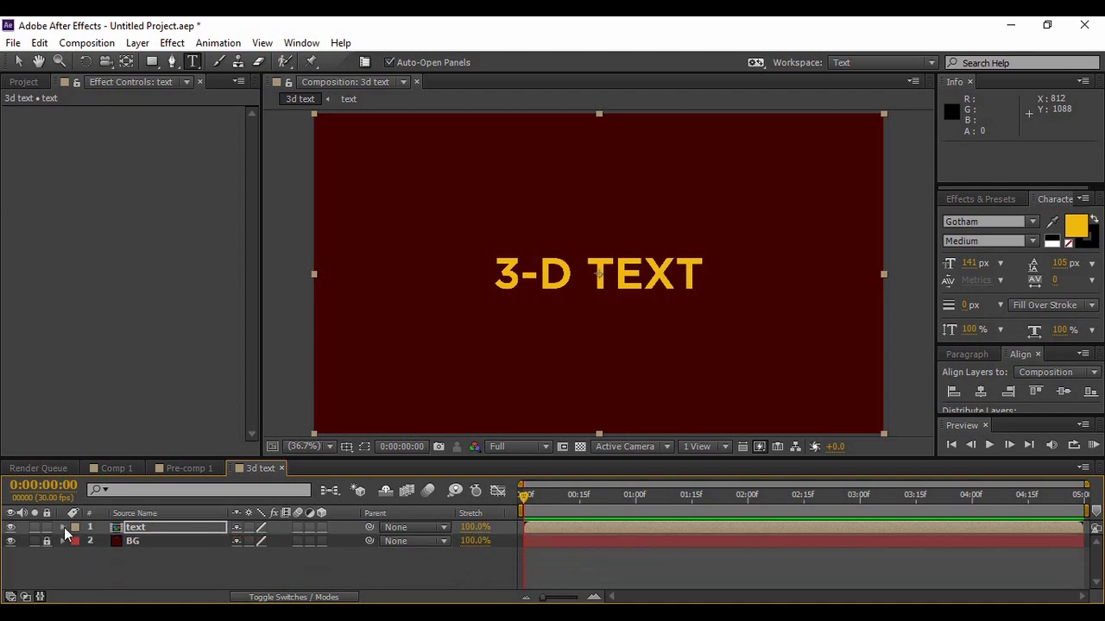
{"action": "left_click", "coordinate": [180, 559]}
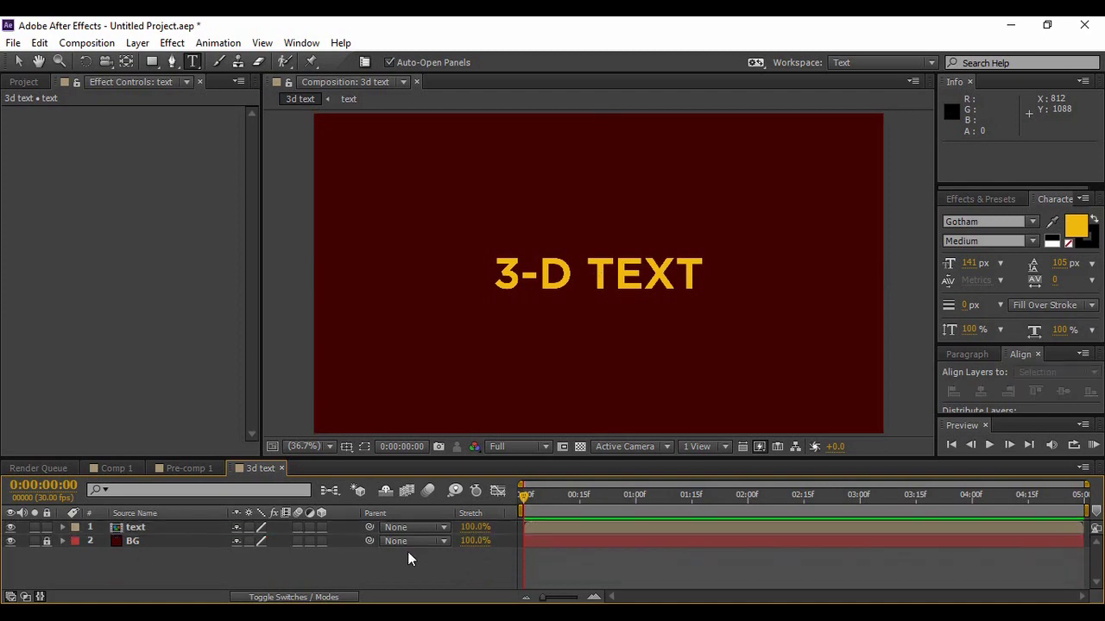
{"action": "left_click", "coordinate": [205, 527]}
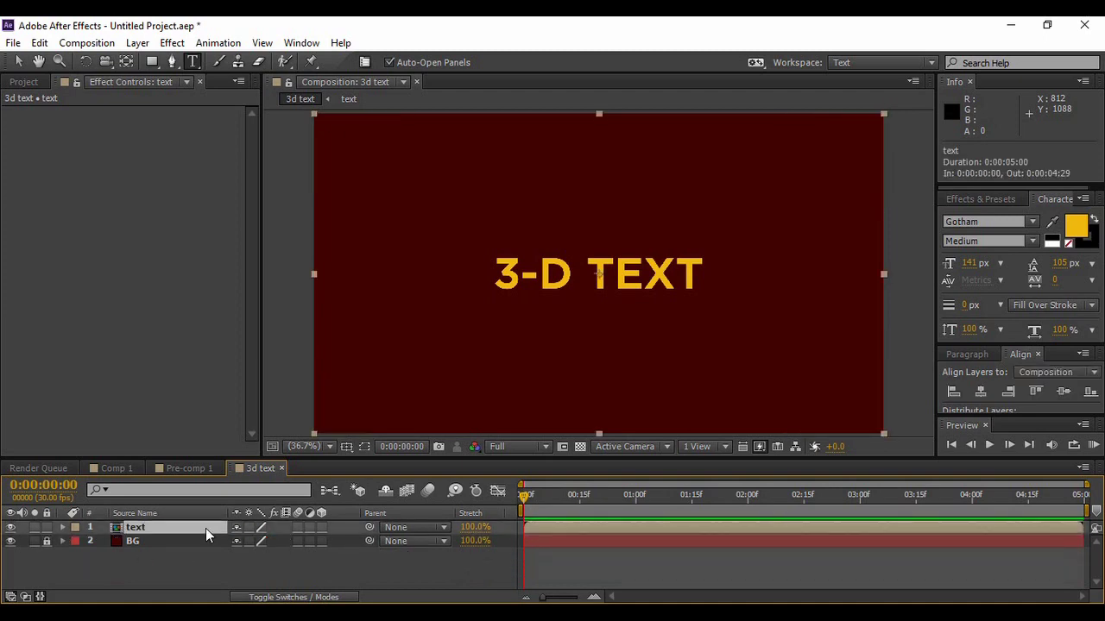
Step: Make the text layer 3D and duplicate it into 22 copies above BG
{"action": "left_click", "coordinate": [322, 528]}
{"action": "left_click", "coordinate": [323, 564]}
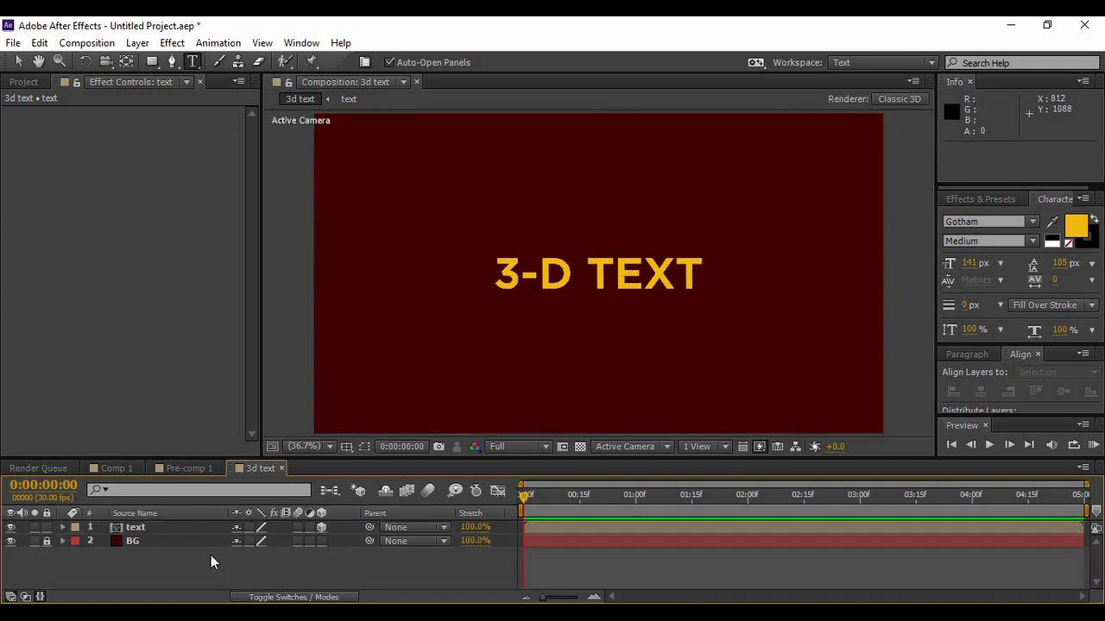
{"action": "left_click", "coordinate": [210, 529]}
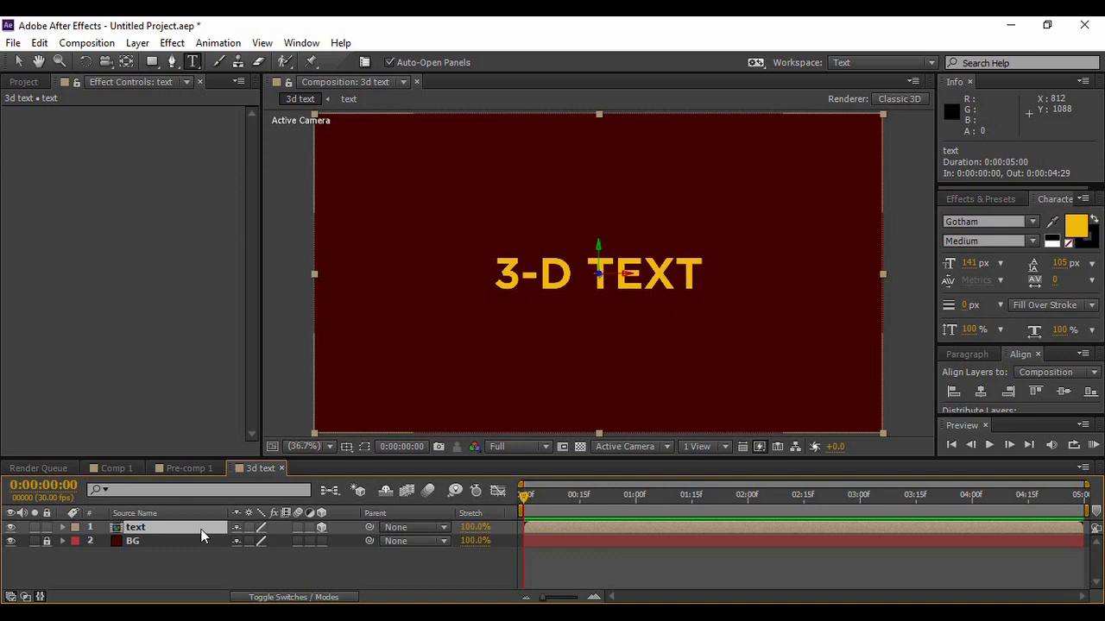
{"action": "key", "text": "ctrl+d"}
{"action": "key", "text": "ctrl+d"}
{"action": "key", "text": "ctrl+d"}
{"action": "key", "text": "ctrl+d"}
{"action": "key", "text": "ctrl+d"}
{"action": "key", "text": "ctrl+d"}
{"action": "key", "text": "ctrl+d"}
{"action": "key", "text": "ctrl+d"}
{"action": "key", "text": "ctrl+d"}
{"action": "key", "text": "ctrl+d"}
{"action": "key", "text": "ctrl+d"}
{"action": "key", "text": "ctrl+d"}
{"action": "key", "text": "ctrl+d"}
{"action": "key", "text": "ctrl+d"}
{"action": "key", "text": "ctrl+d"}
{"action": "key", "text": "ctrl+d"}
{"action": "key", "text": "ctrl+d"}
{"action": "key", "text": "ctrl+d"}
{"action": "key", "text": "ctrl+d"}
{"action": "key", "text": "ctrl+d"}
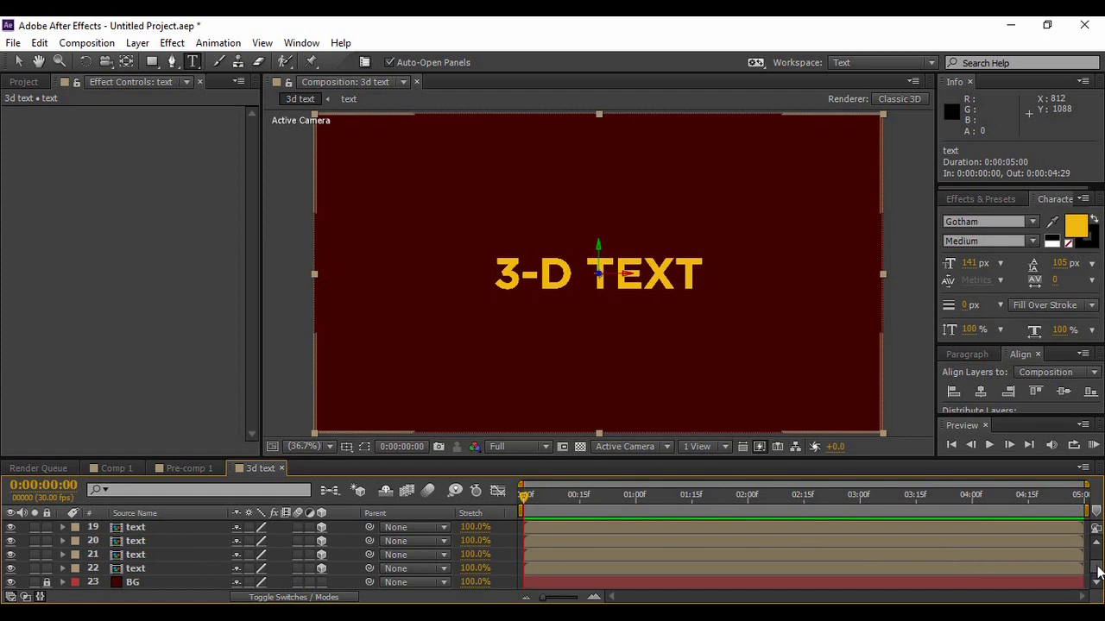
{"action": "scroll", "coordinate": [1098, 571], "scroll_direction": "up", "scroll_amount": 6}
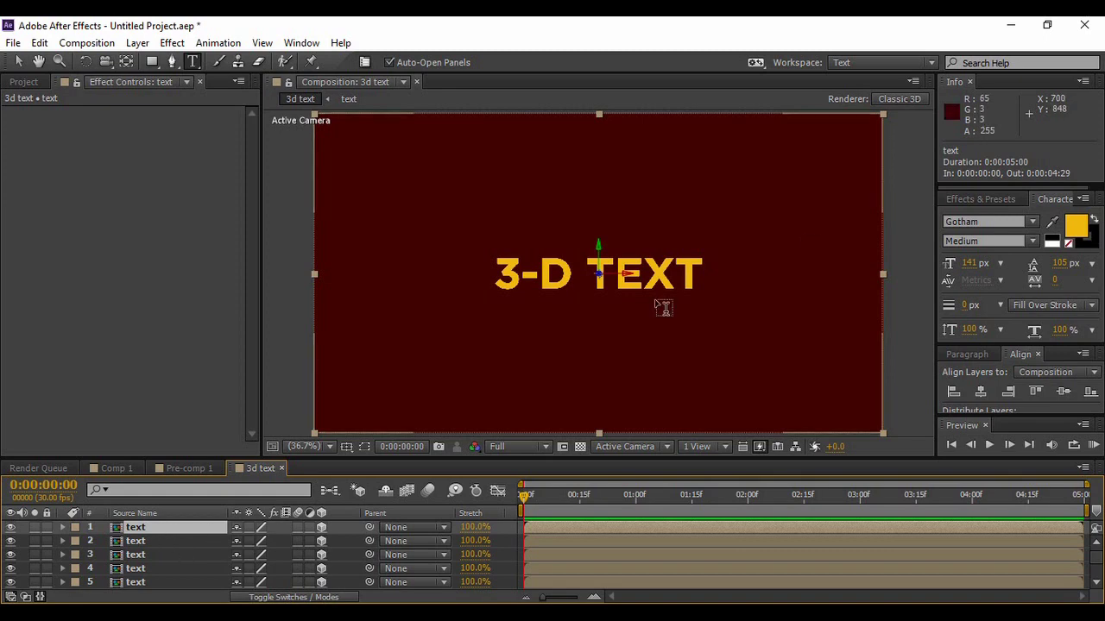
{"action": "left_click", "coordinate": [981, 198]}
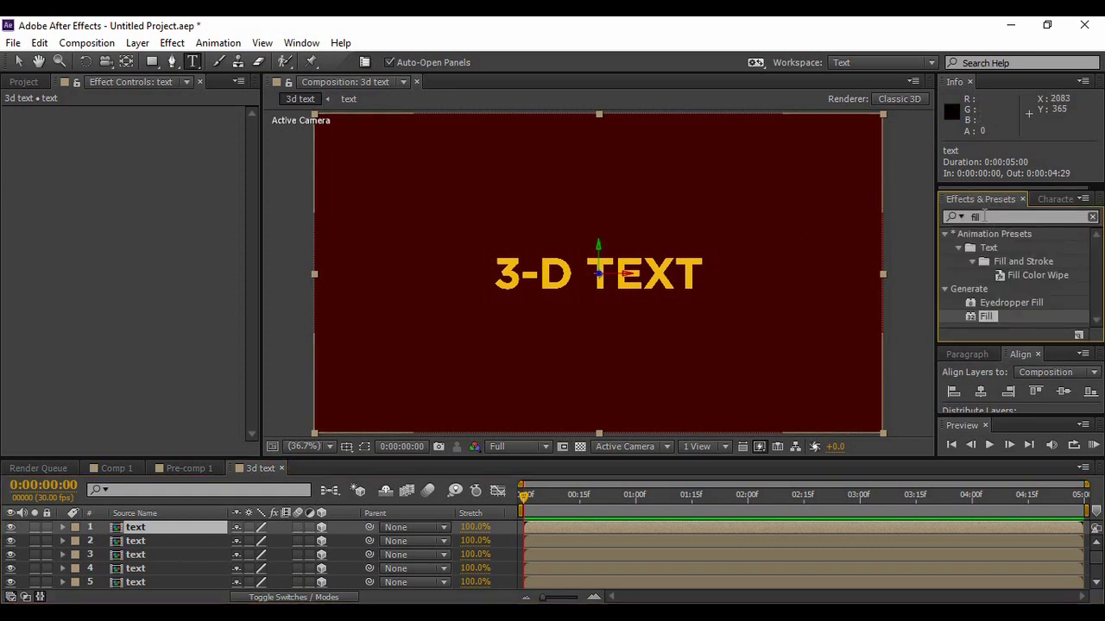
Step: Apply the Fill effect to the top text layer and to text layer 22
{"action": "left_click", "coordinate": [956, 217]}
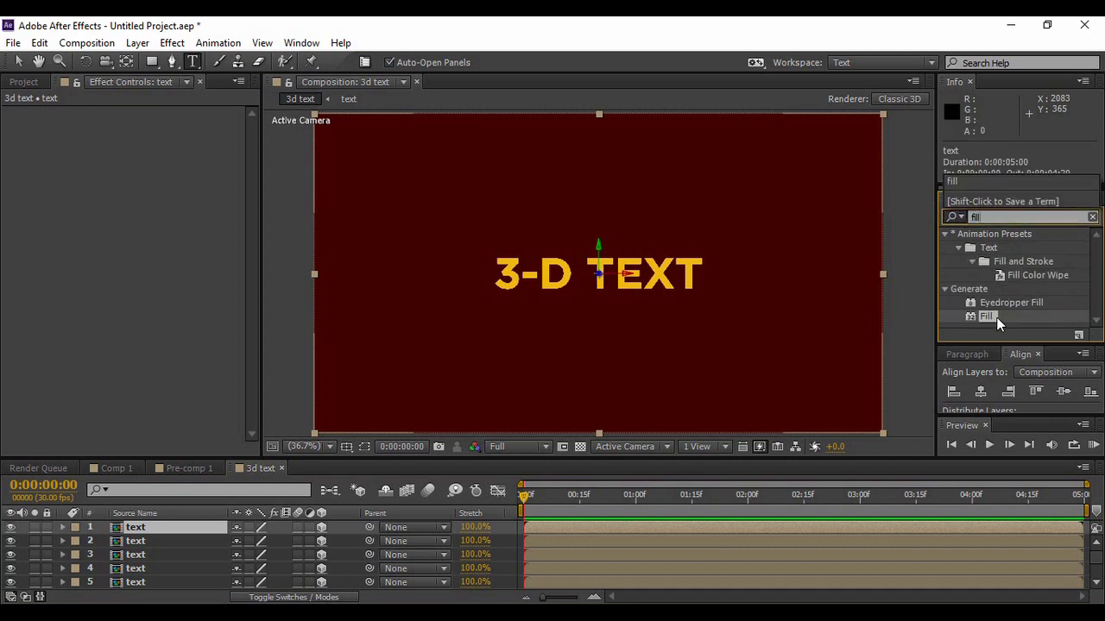
{"action": "left_click_drag", "start_coordinate": [986, 317], "coordinate": [673, 328]}
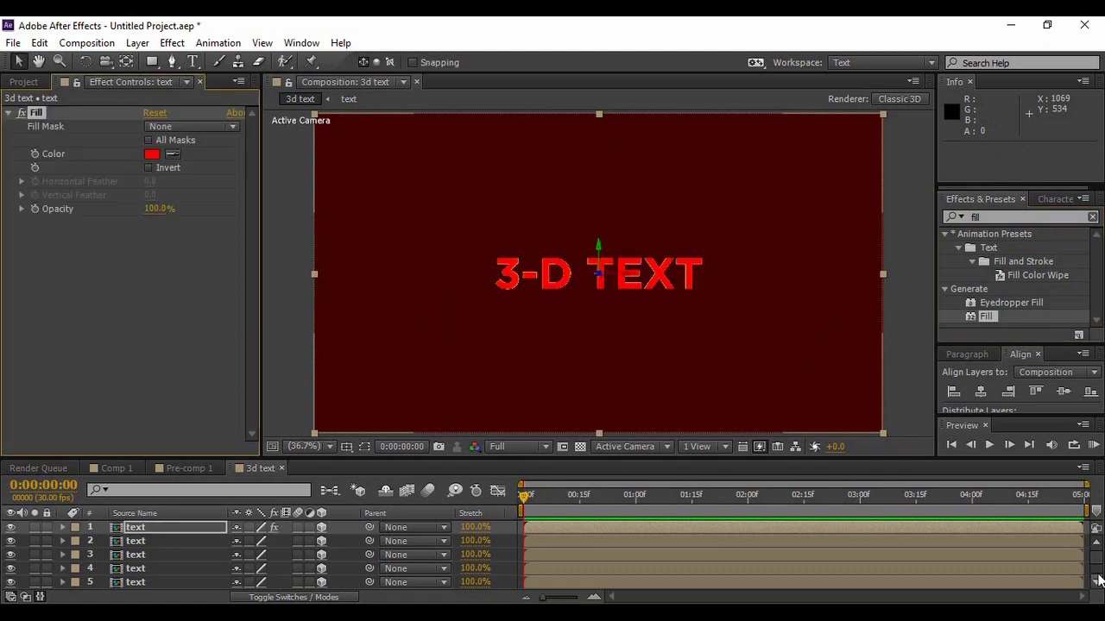
{"action": "scroll", "coordinate": [1098, 580], "scroll_direction": "down", "scroll_amount": 18}
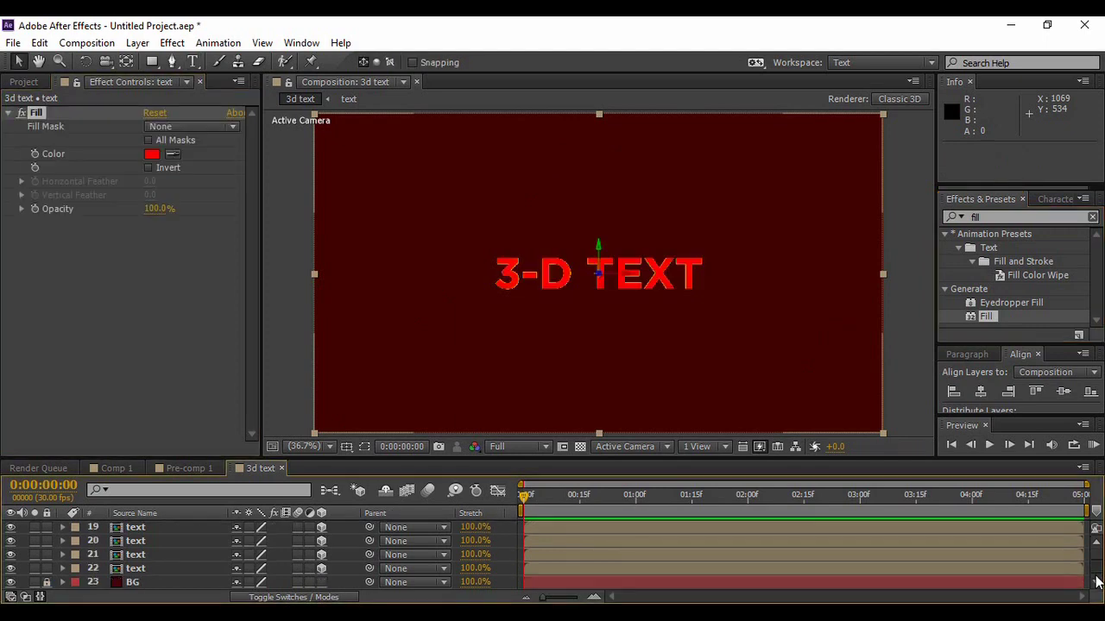
{"action": "left_click", "coordinate": [136, 568]}
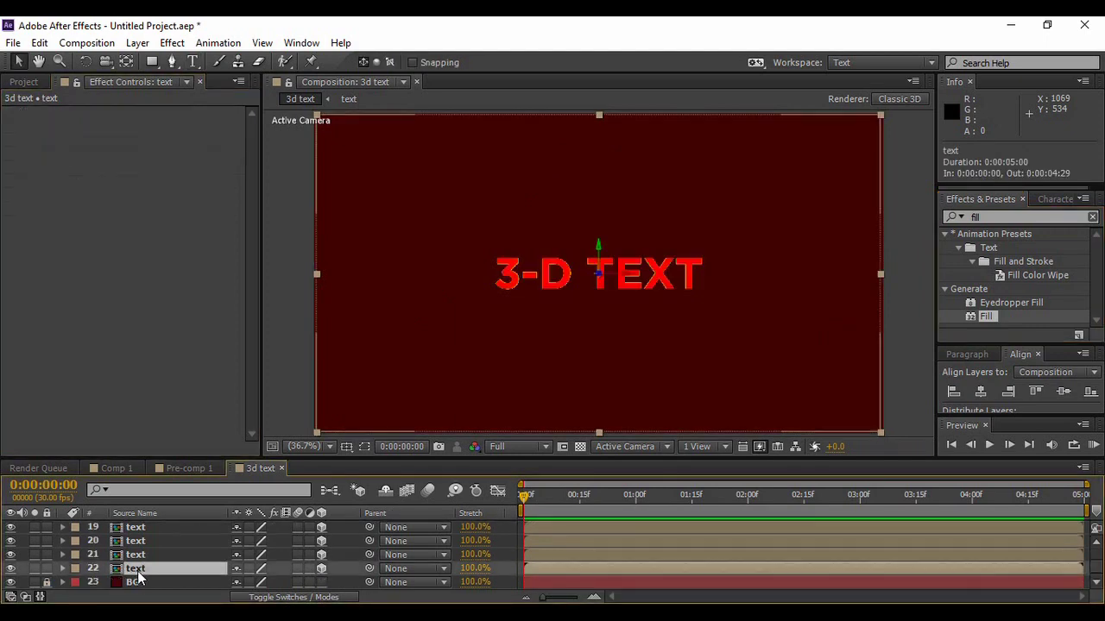
{"action": "double_click", "coordinate": [986, 318]}
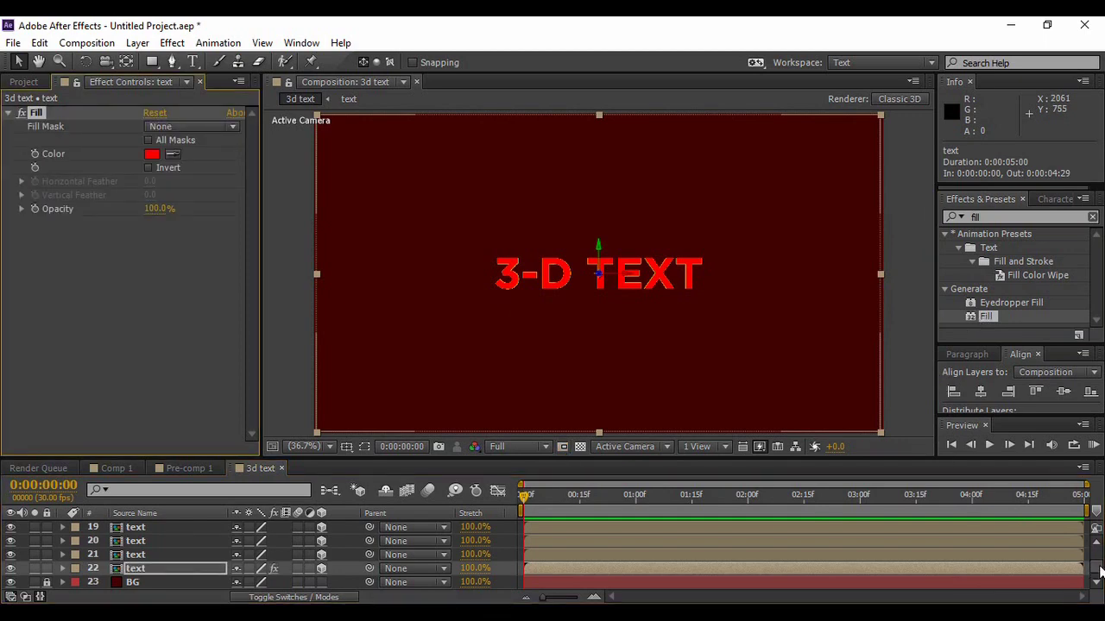
Step: Set the top text layer's Fill colour to yellow FCFF00
{"action": "scroll", "coordinate": [1099, 561], "scroll_direction": "up", "scroll_amount": 1}
{"action": "scroll", "coordinate": [1099, 561], "scroll_direction": "up", "scroll_amount": 8}
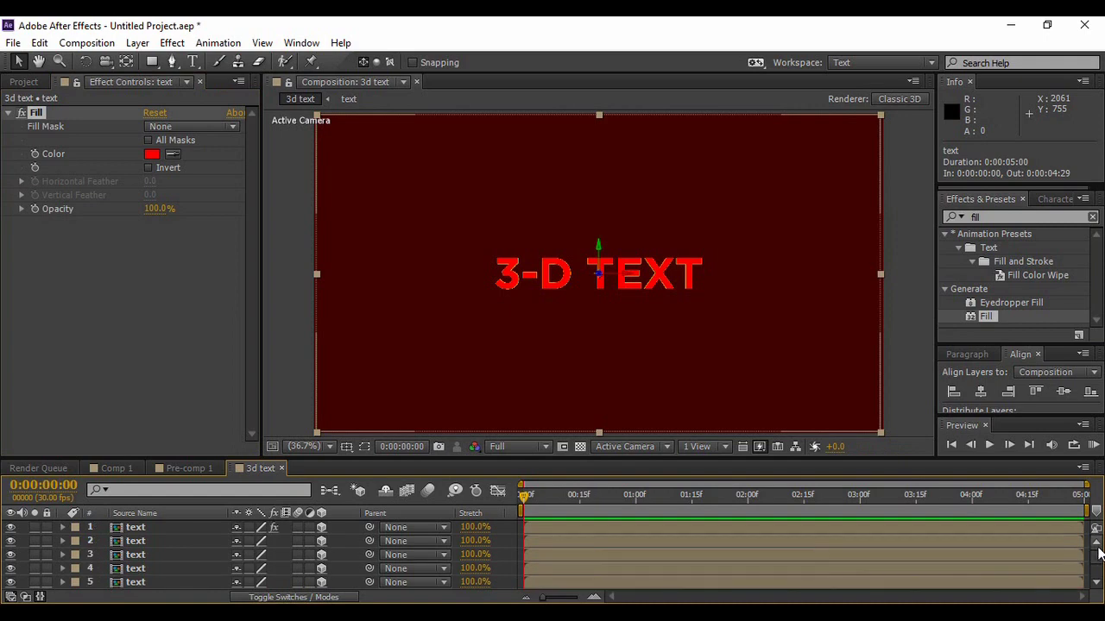
{"action": "left_click", "coordinate": [129, 533]}
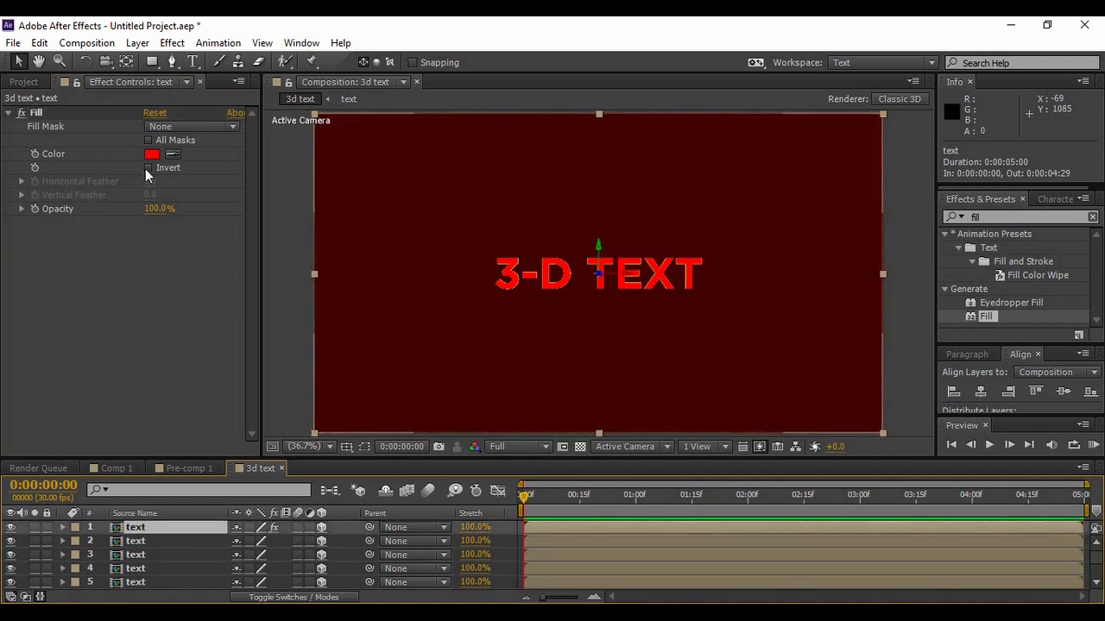
{"action": "left_click", "coordinate": [152, 156]}
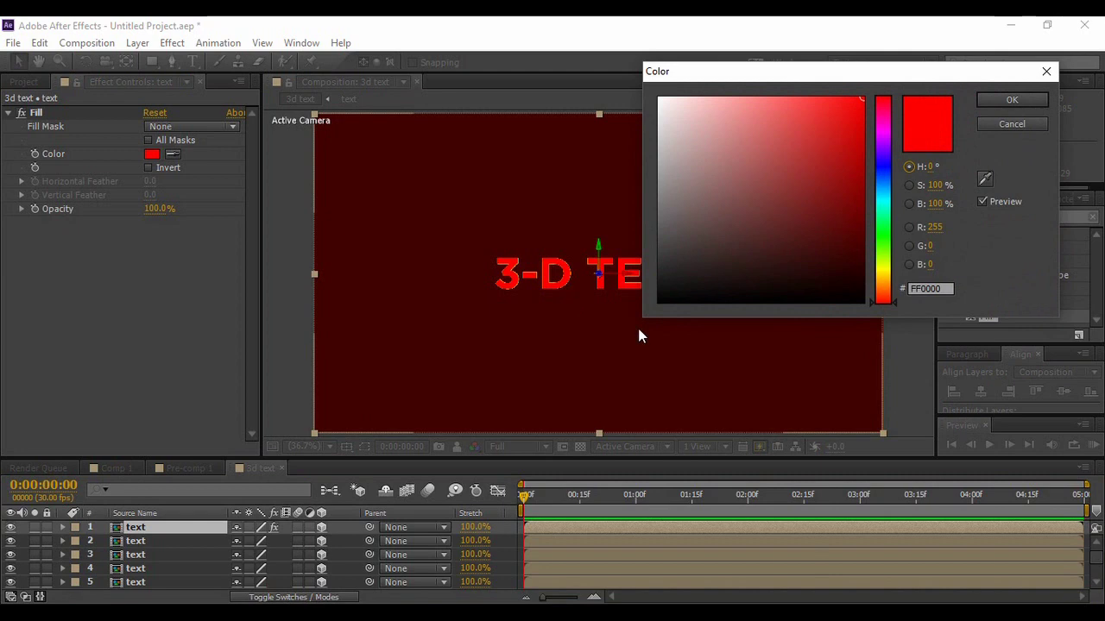
{"action": "left_click_drag", "start_coordinate": [886, 260], "coordinate": [886, 275]}
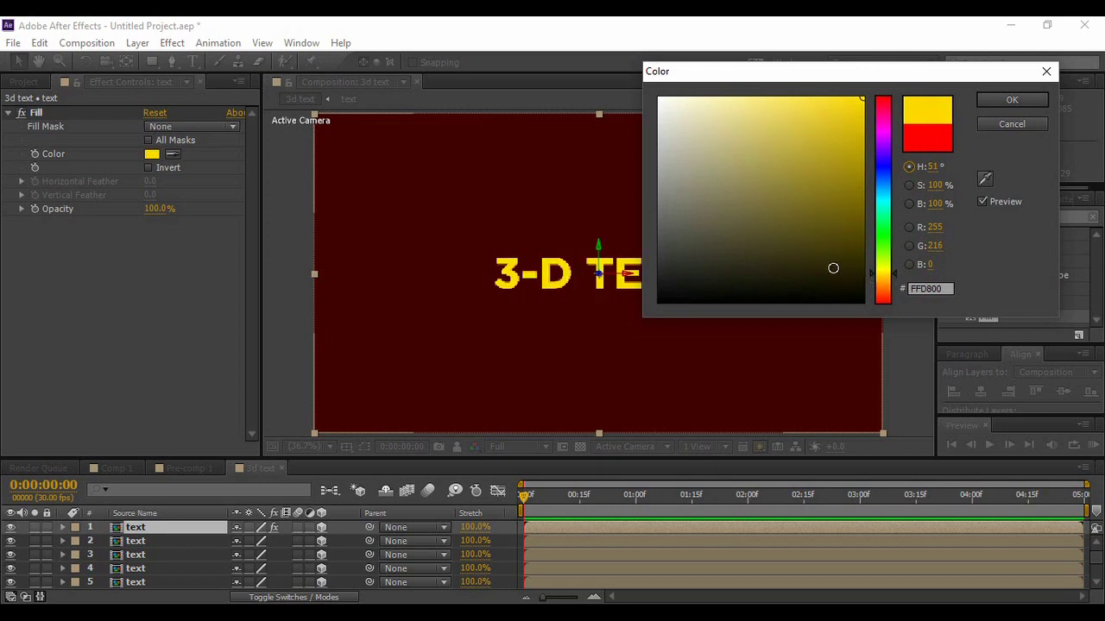
{"action": "left_click_drag", "start_coordinate": [894, 269], "coordinate": [894, 267]}
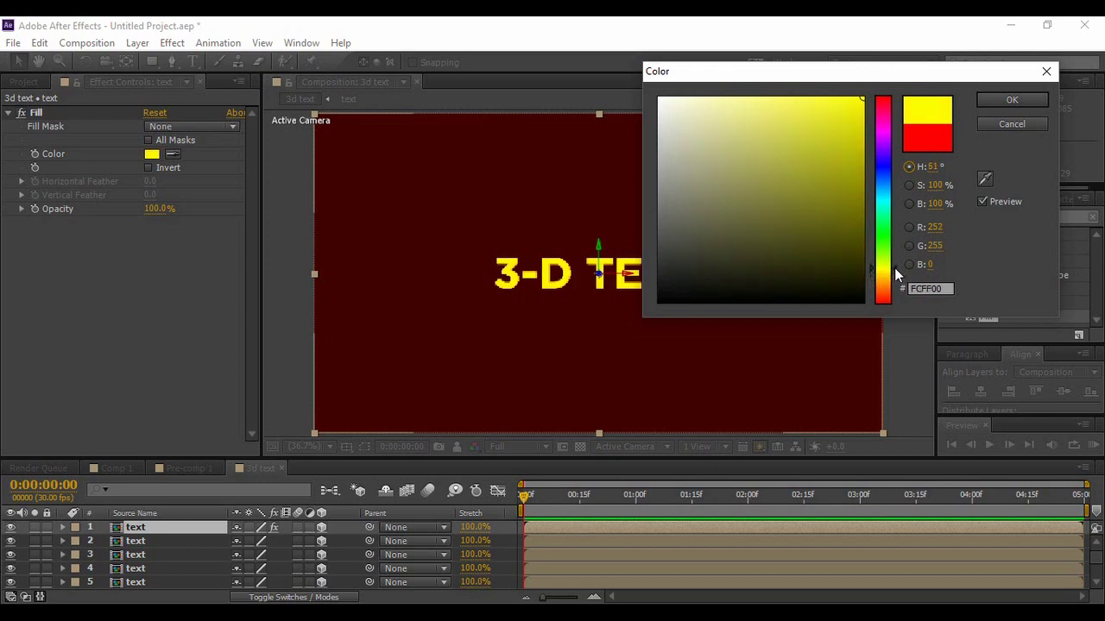
{"action": "left_click", "coordinate": [1010, 100]}
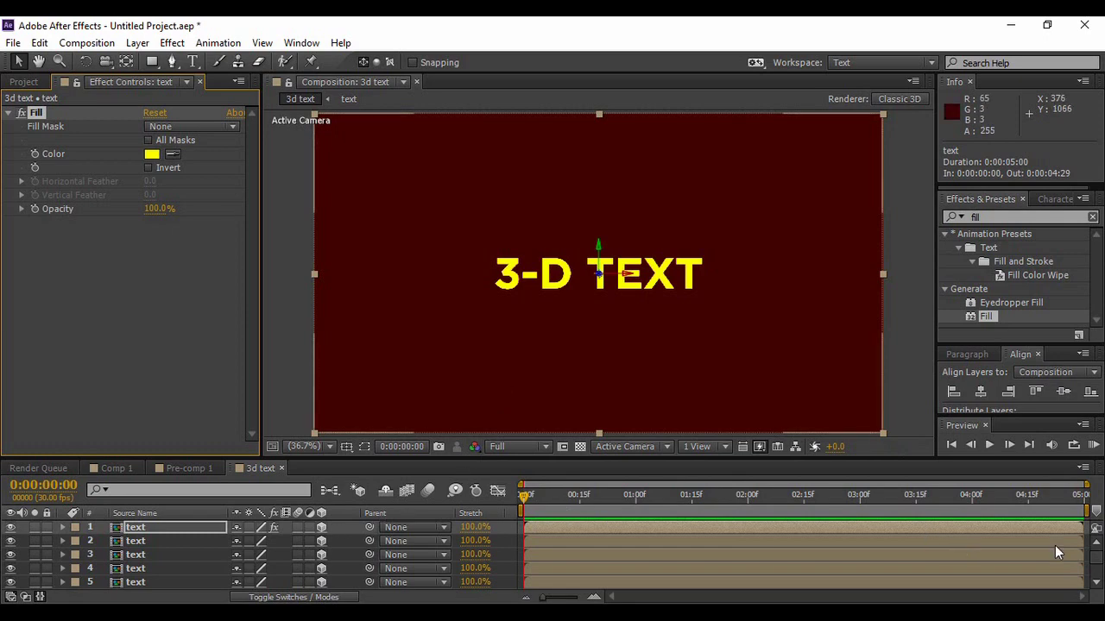
Step: Set text layer 22's Fill colour to black 000000
{"action": "scroll", "coordinate": [1055, 546], "scroll_direction": "down", "scroll_amount": 6}
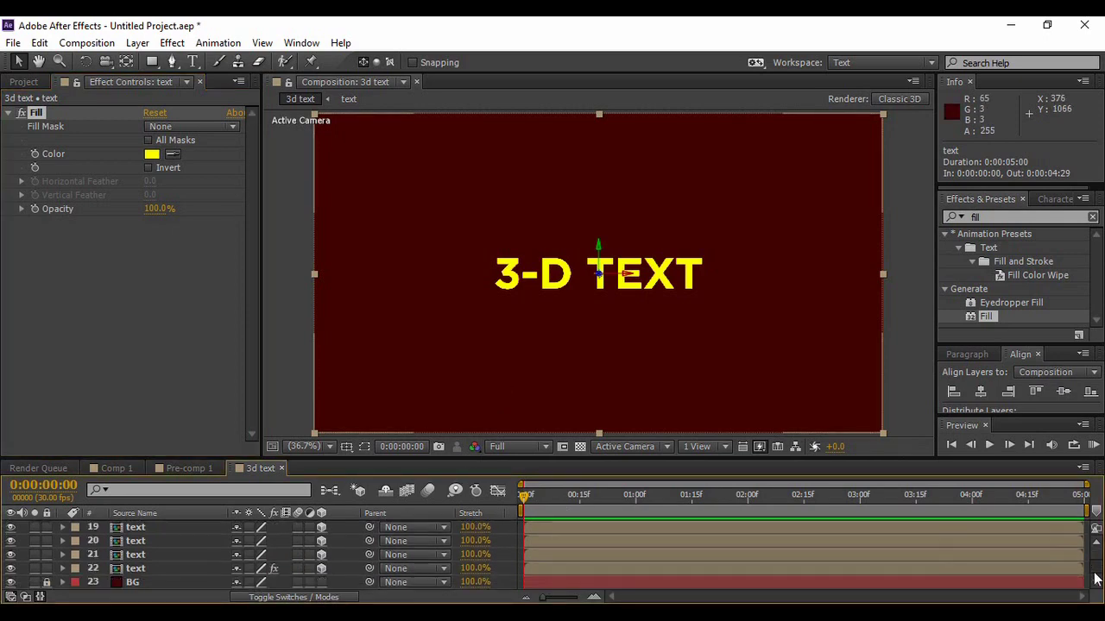
{"action": "left_click", "coordinate": [142, 571]}
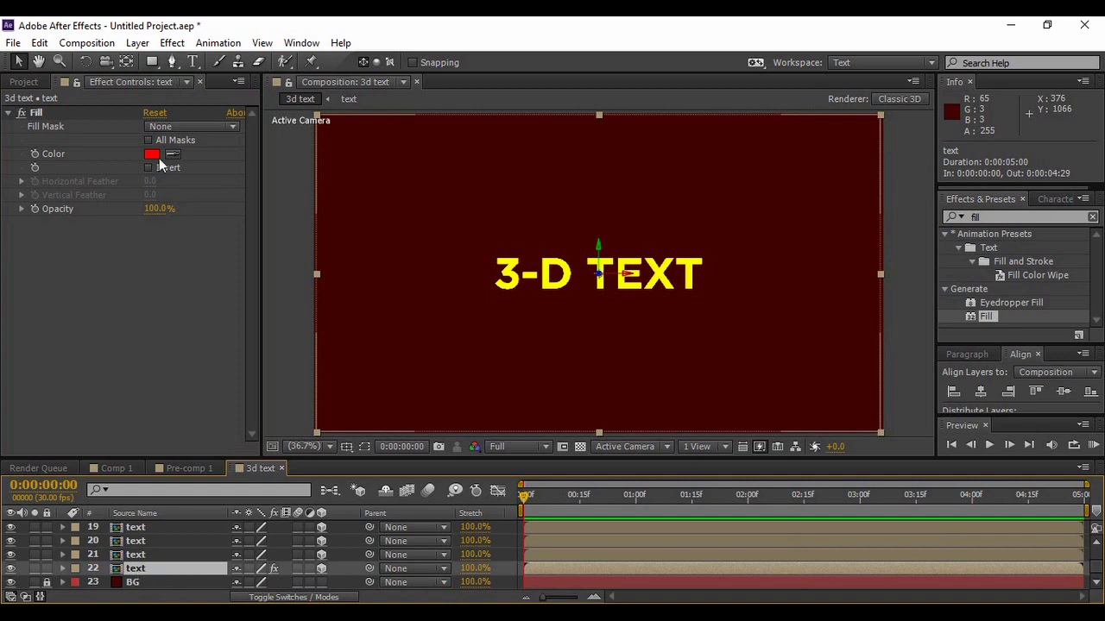
{"action": "left_click", "coordinate": [151, 156]}
{"action": "left_click_drag", "start_coordinate": [792, 236], "coordinate": [887, 328]}
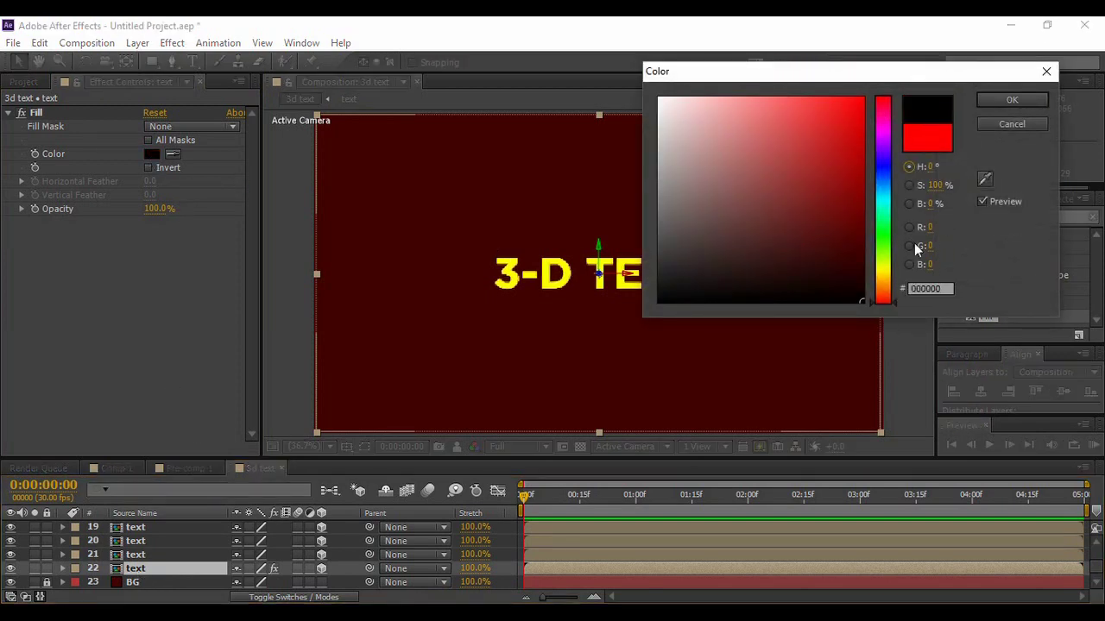
{"action": "left_click", "coordinate": [1001, 100]}
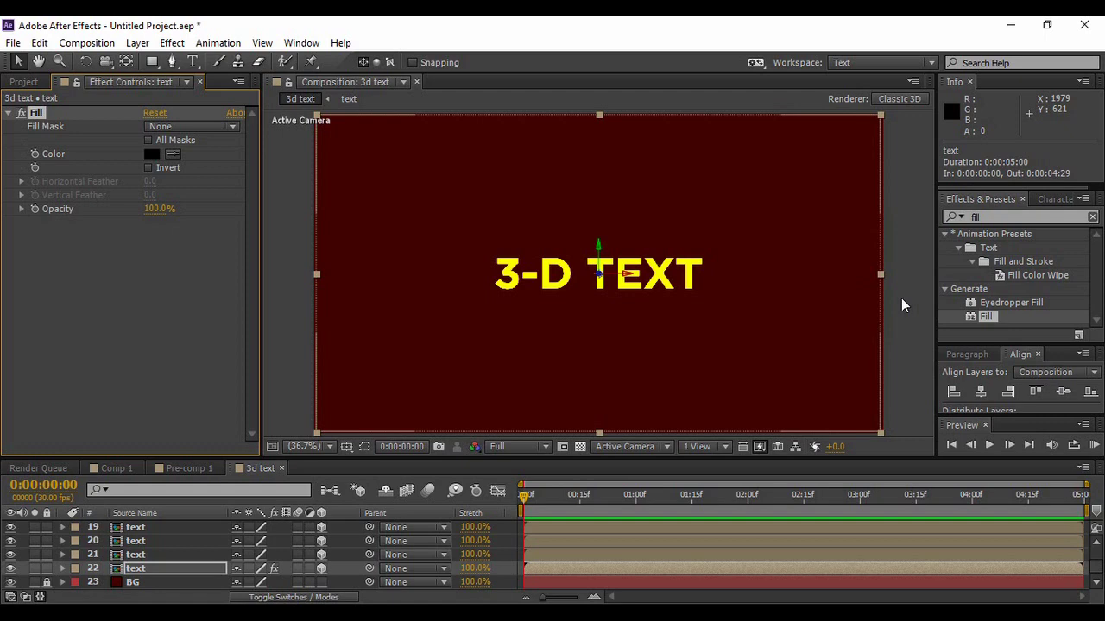
Step: Apply CC Radial Fast Blur to text layer 22 and raise its Amount from 50 to 60
{"action": "left_click", "coordinate": [970, 216]}
{"action": "type", "text": "cc"}
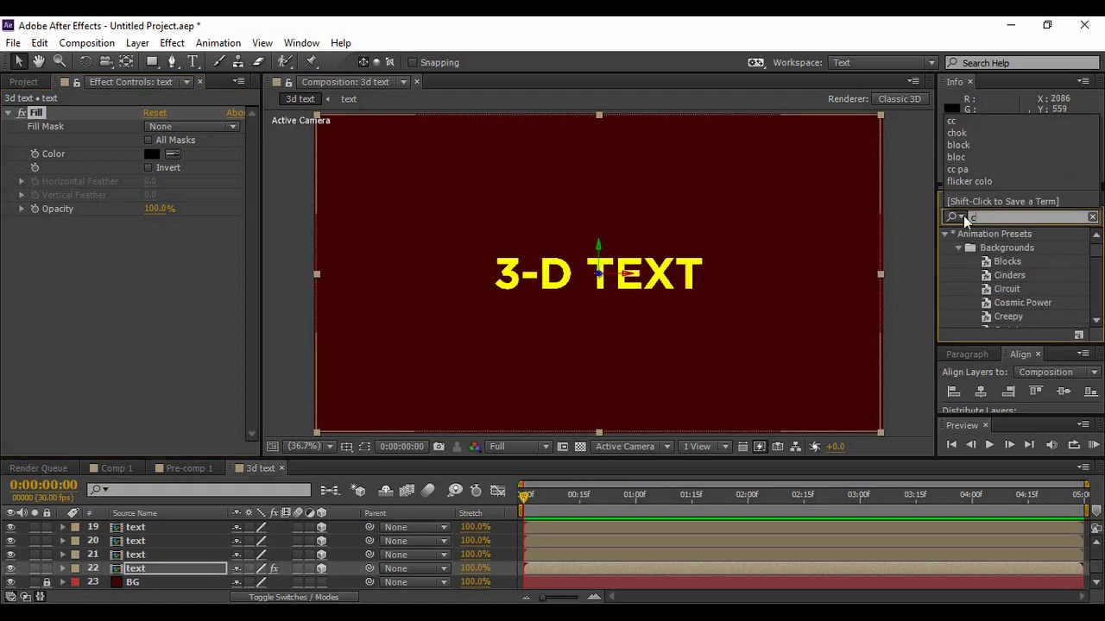
{"action": "type", "text": " a"}
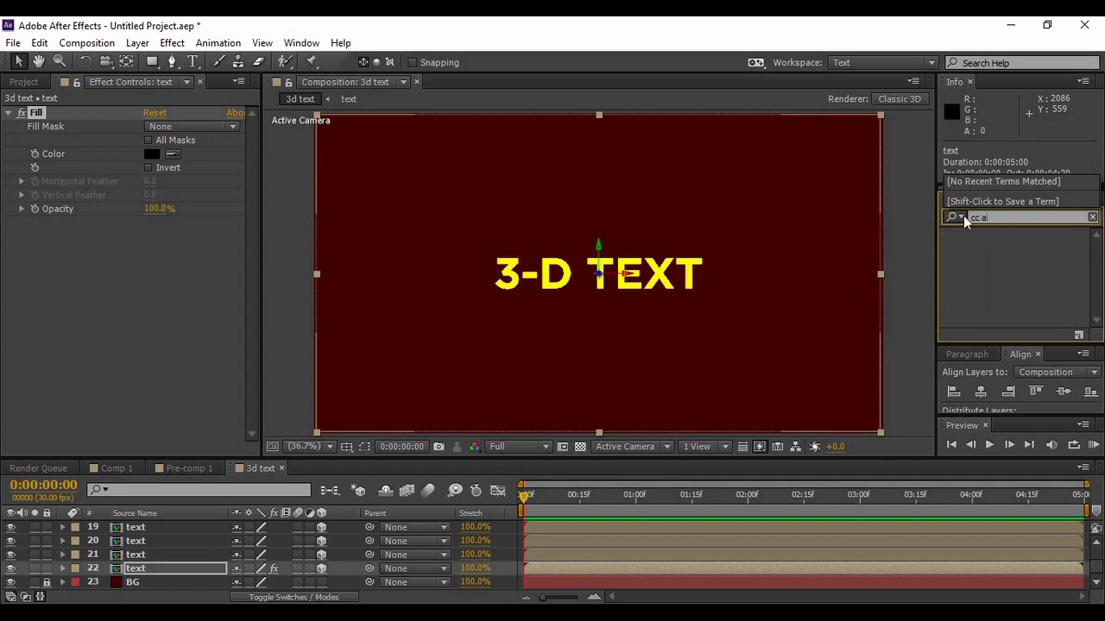
{"action": "key", "text": "BackSpace"}
{"action": "key", "text": "BackSpace"}
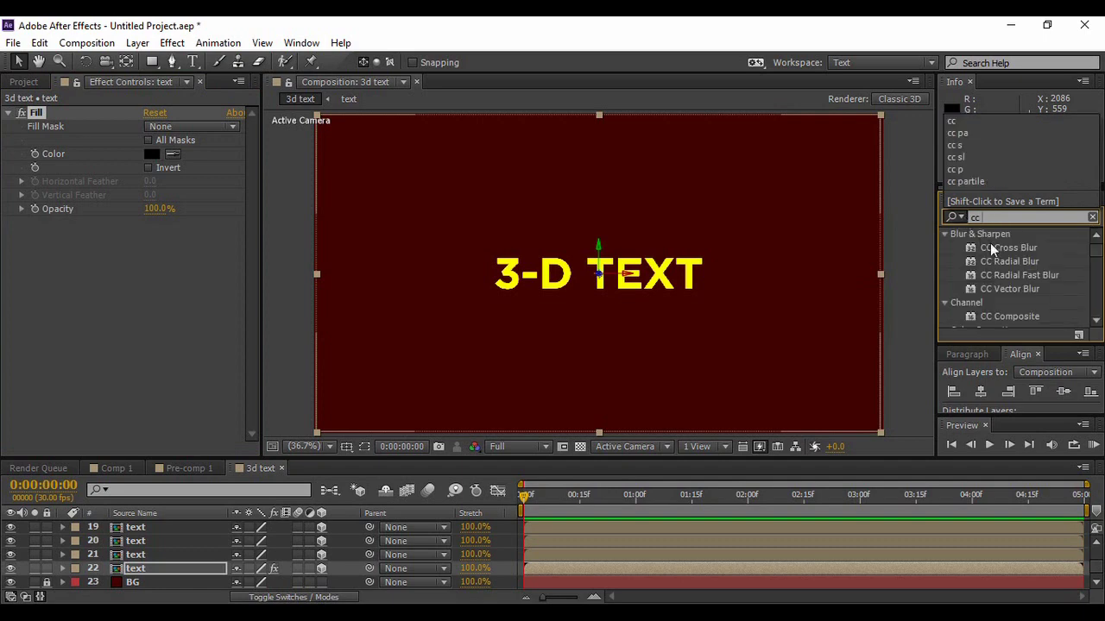
{"action": "left_click", "coordinate": [994, 275]}
{"action": "left_click_drag", "start_coordinate": [994, 275], "coordinate": [159, 570]}
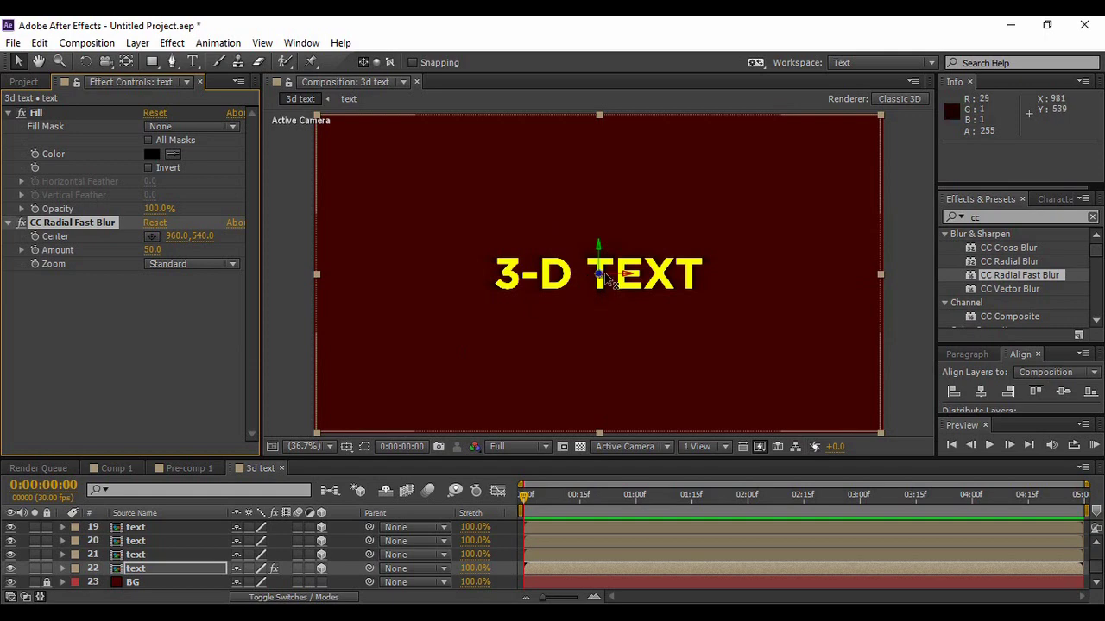
{"action": "left_click", "coordinate": [198, 342]}
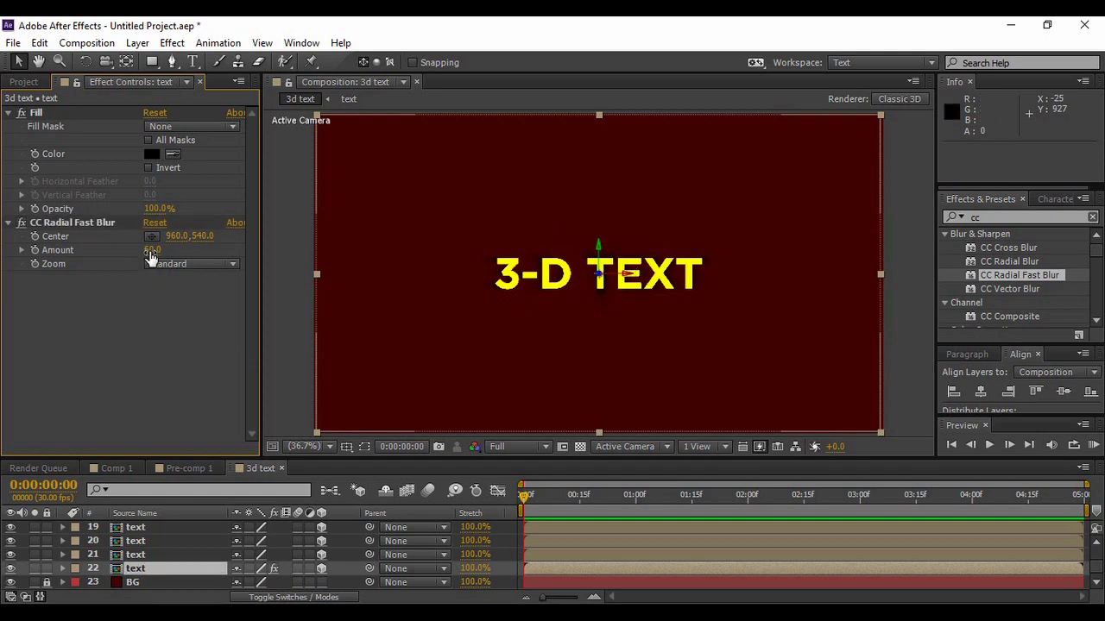
{"action": "left_click_drag", "start_coordinate": [150, 256], "coordinate": [170, 256]}
{"action": "left_click", "coordinate": [138, 42]}
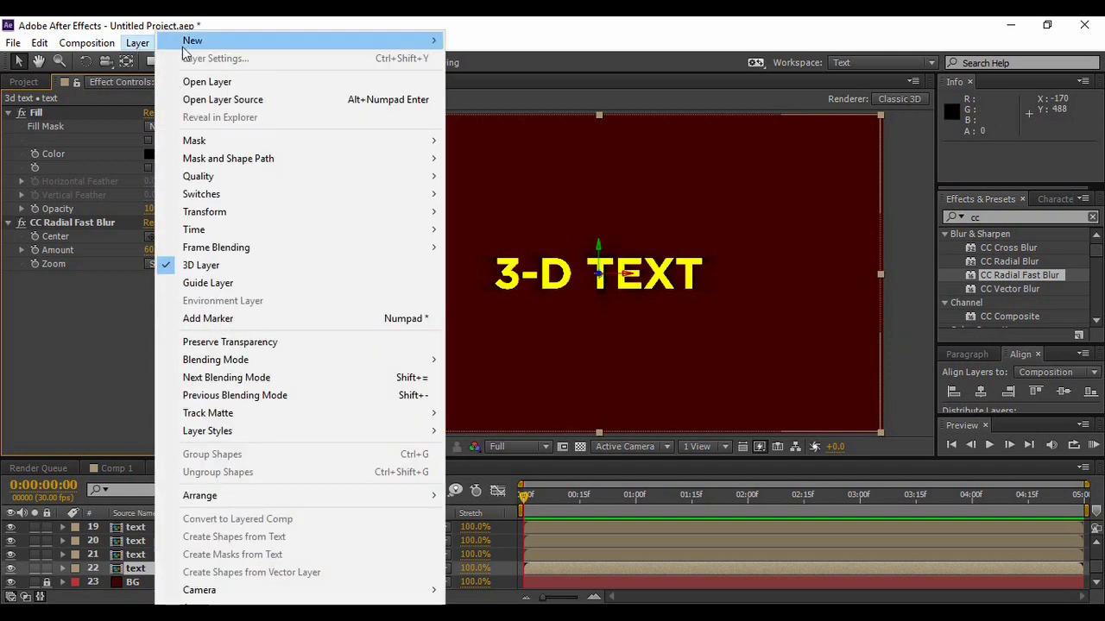
Step: Add a Two-Node Camera named Camera 1 with default settings via Layer > New > Camera
{"action": "mouse_move", "coordinate": [281, 49]}
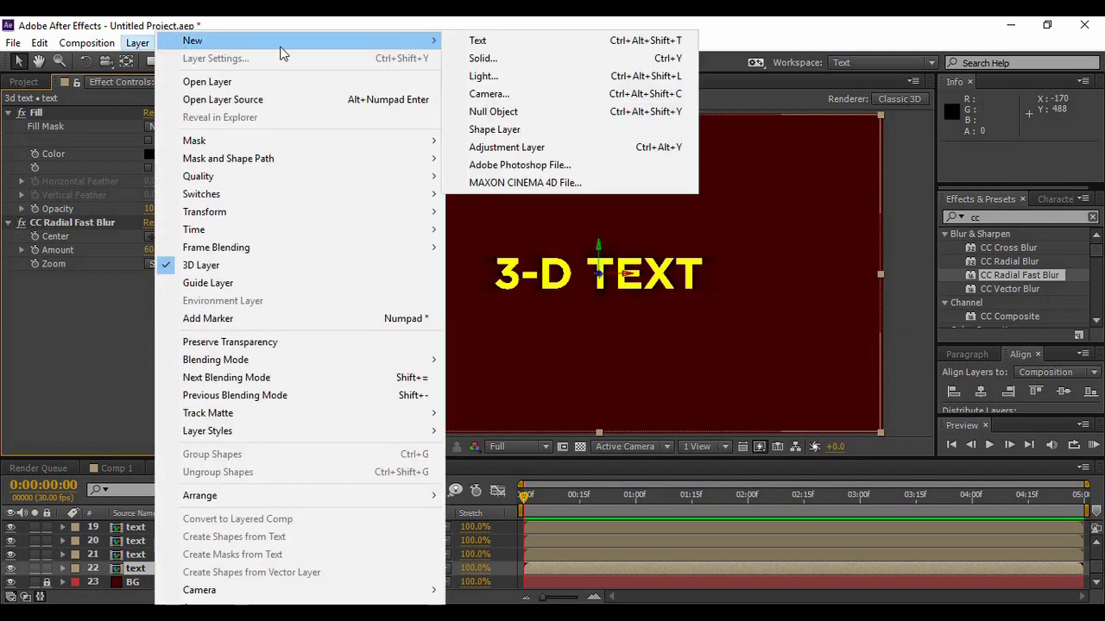
{"action": "left_click", "coordinate": [492, 96]}
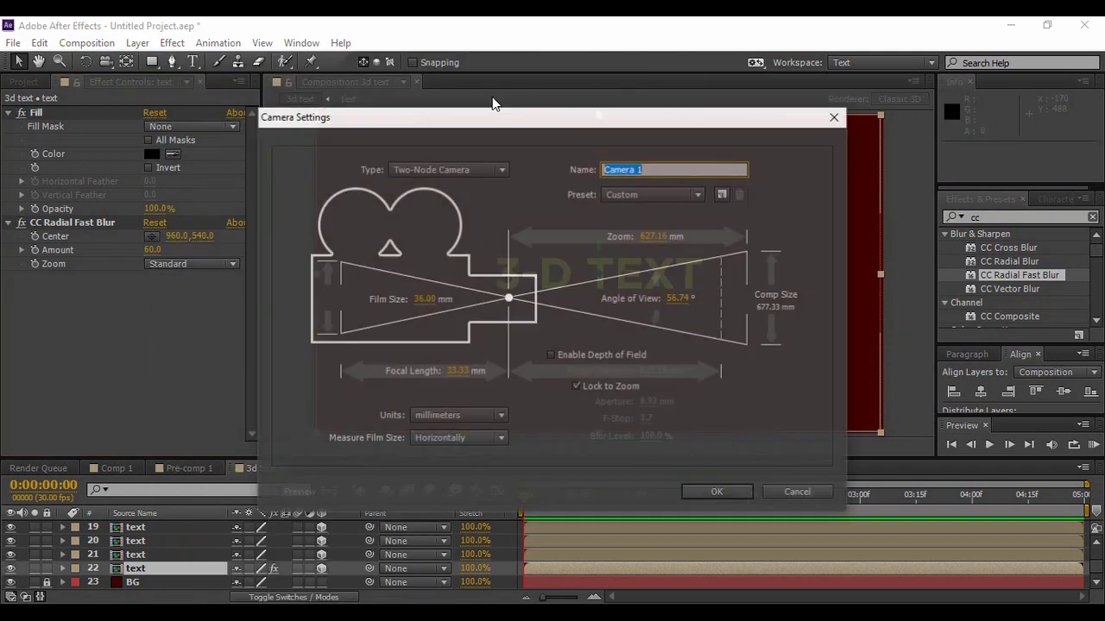
{"action": "left_click", "coordinate": [708, 496]}
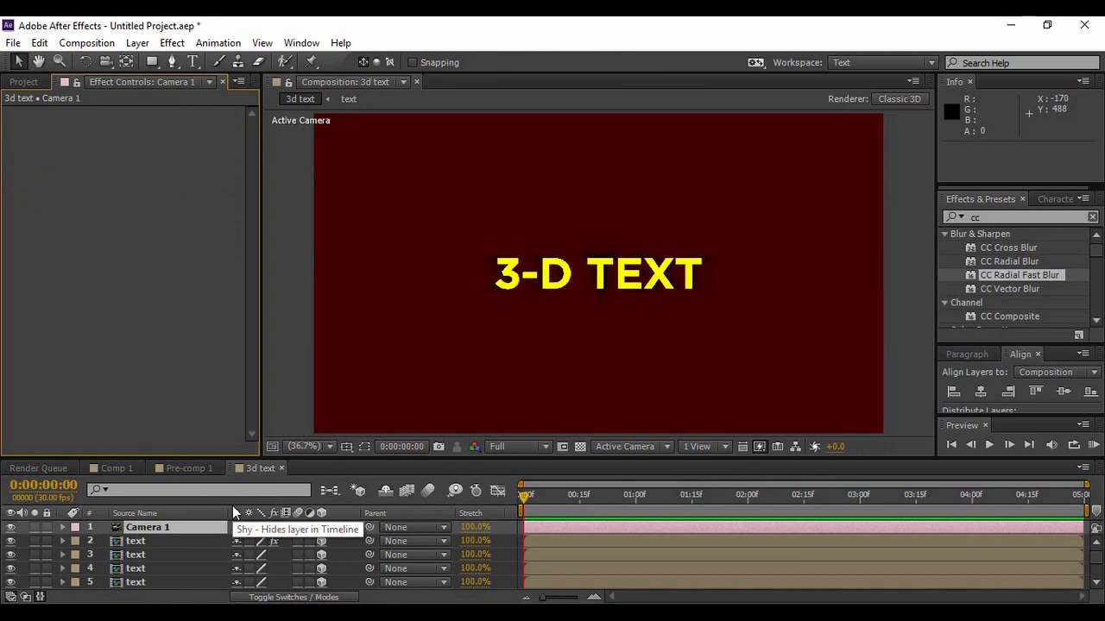
Step: Orbit Camera 1 to 1187.3, 1671.9, -1351.9, showing the text's extruded depth, and select it
{"action": "left_click", "coordinate": [109, 65]}
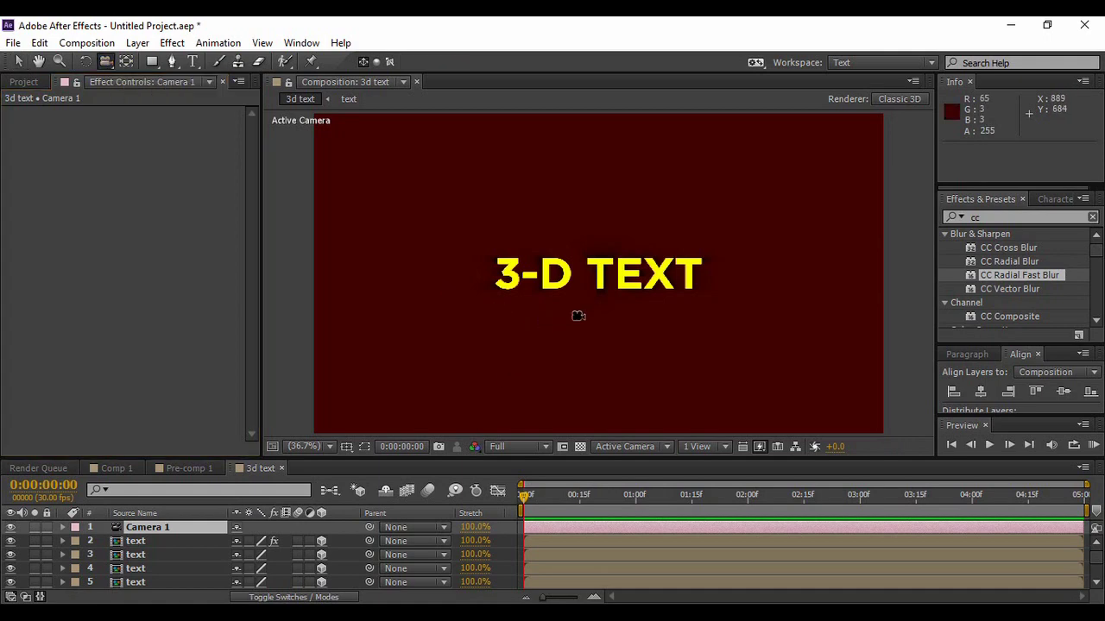
{"action": "left_click_drag", "start_coordinate": [575, 314], "coordinate": [577, 301]}
{"action": "mouse_move", "coordinate": [578, 292]}
{"action": "left_mouse_down"}
{"action": "mouse_move", "coordinate": [575, 276]}
{"action": "mouse_move", "coordinate": [582, 288]}
{"action": "left_mouse_up"}
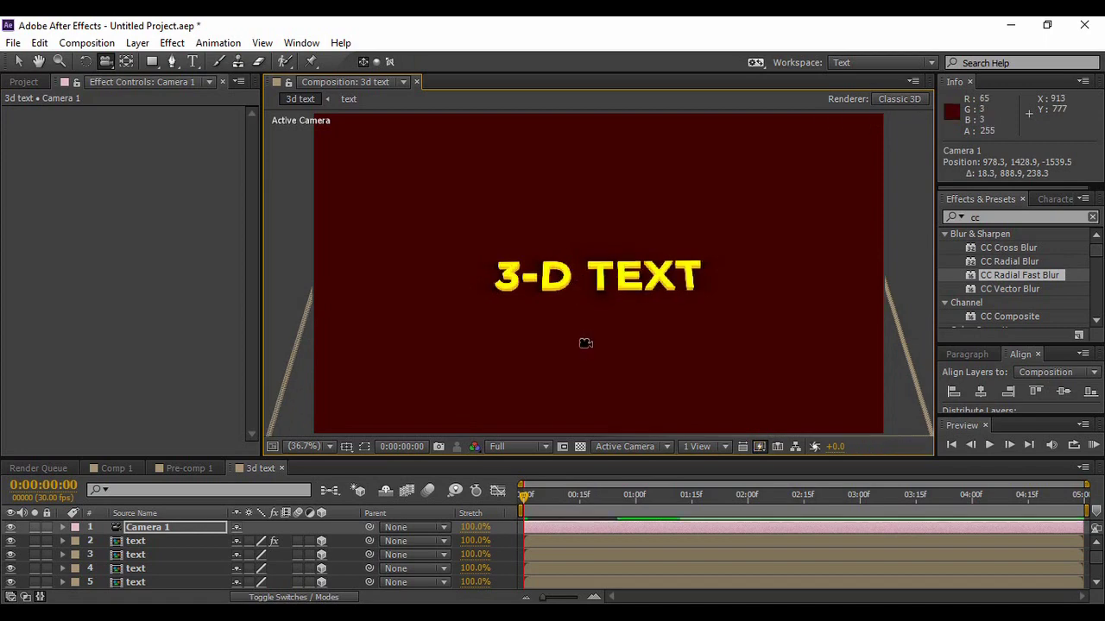
{"action": "left_click_drag", "start_coordinate": [576, 301], "coordinate": [562, 293]}
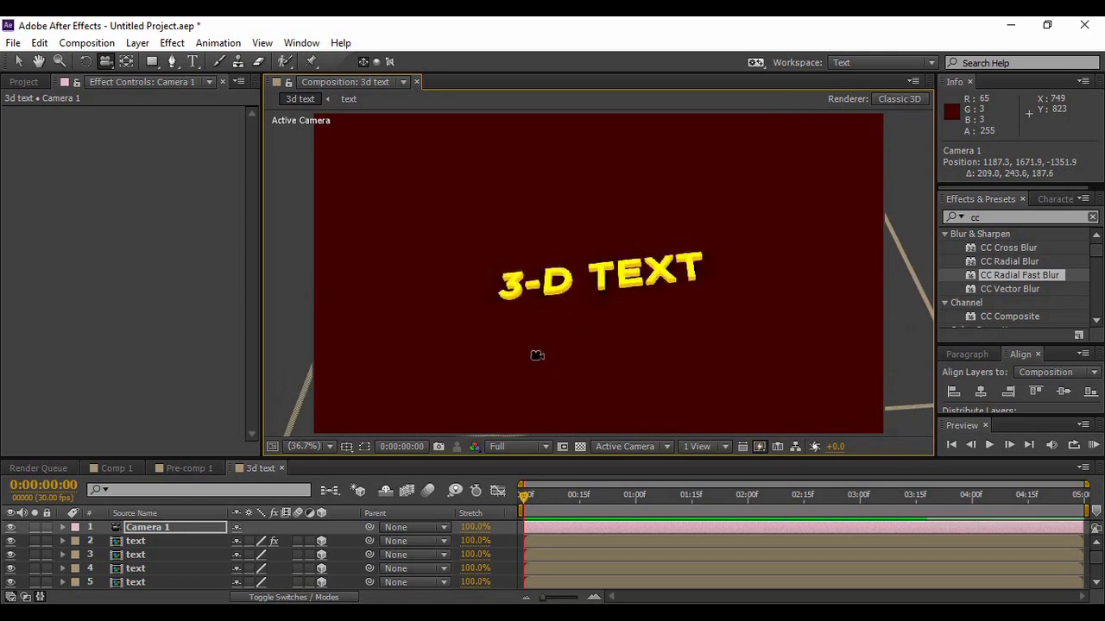
{"action": "left_click", "coordinate": [187, 532]}
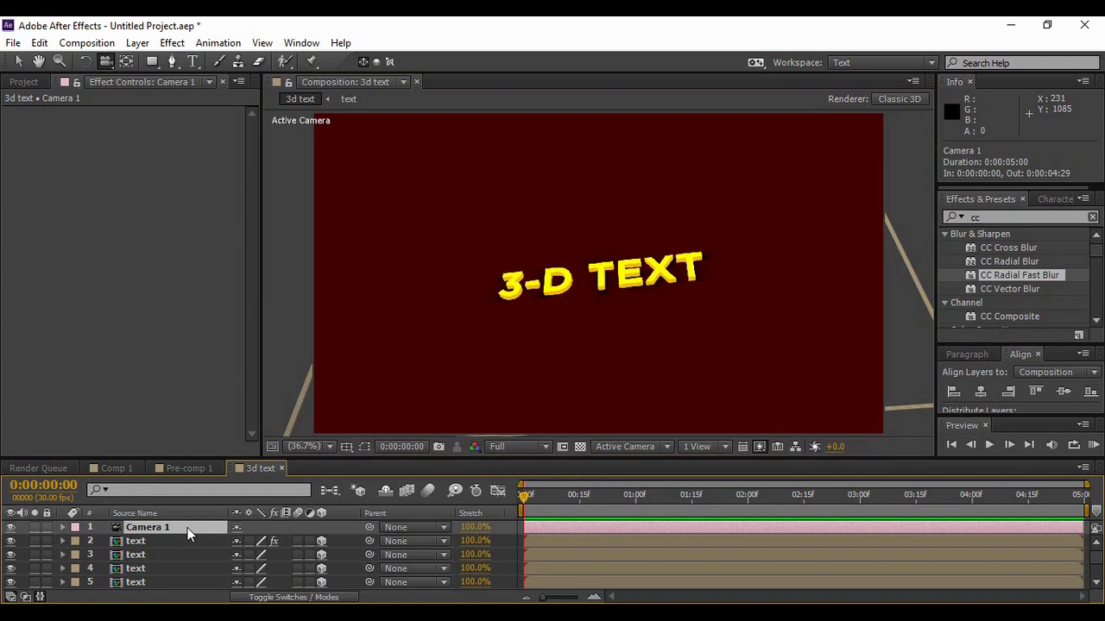
Step: Keyframe Camera 1's Position at 0:00, then orbit to a new end angle at 3:00
{"action": "key", "text": "p"}
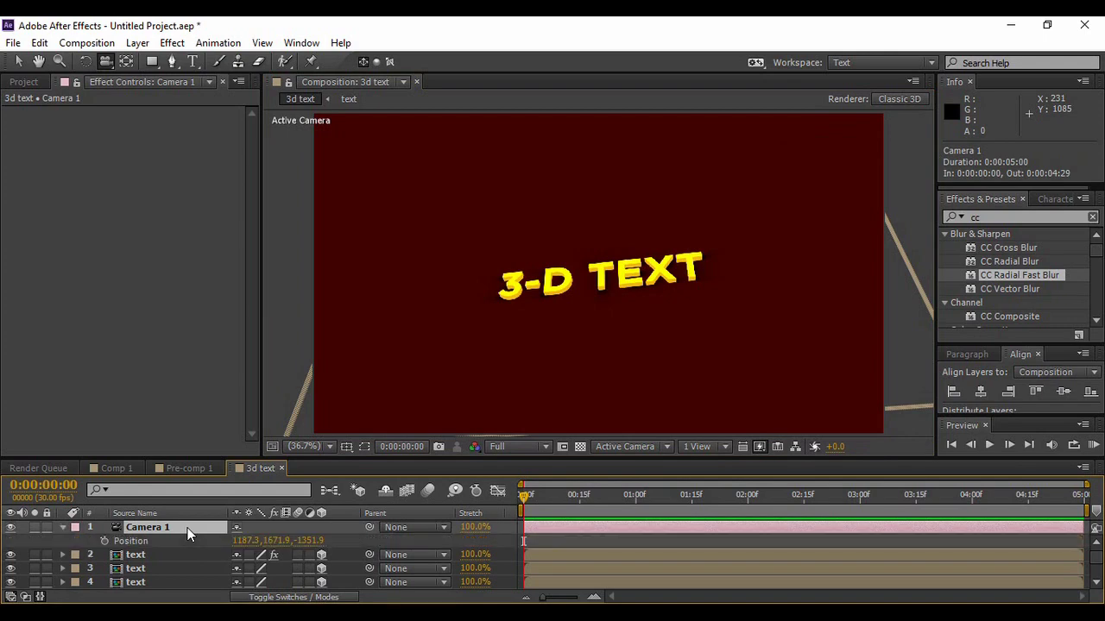
{"action": "left_click", "coordinate": [103, 541]}
{"action": "left_click_drag", "start_coordinate": [524, 497], "coordinate": [862, 521]}
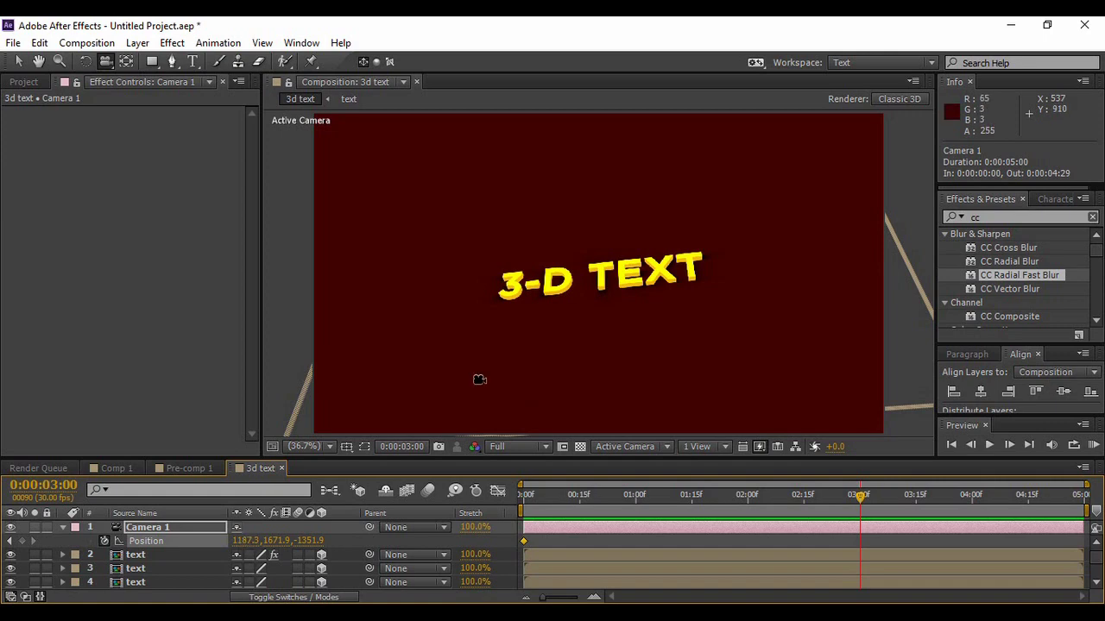
{"action": "left_click_drag", "start_coordinate": [466, 350], "coordinate": [439, 385]}
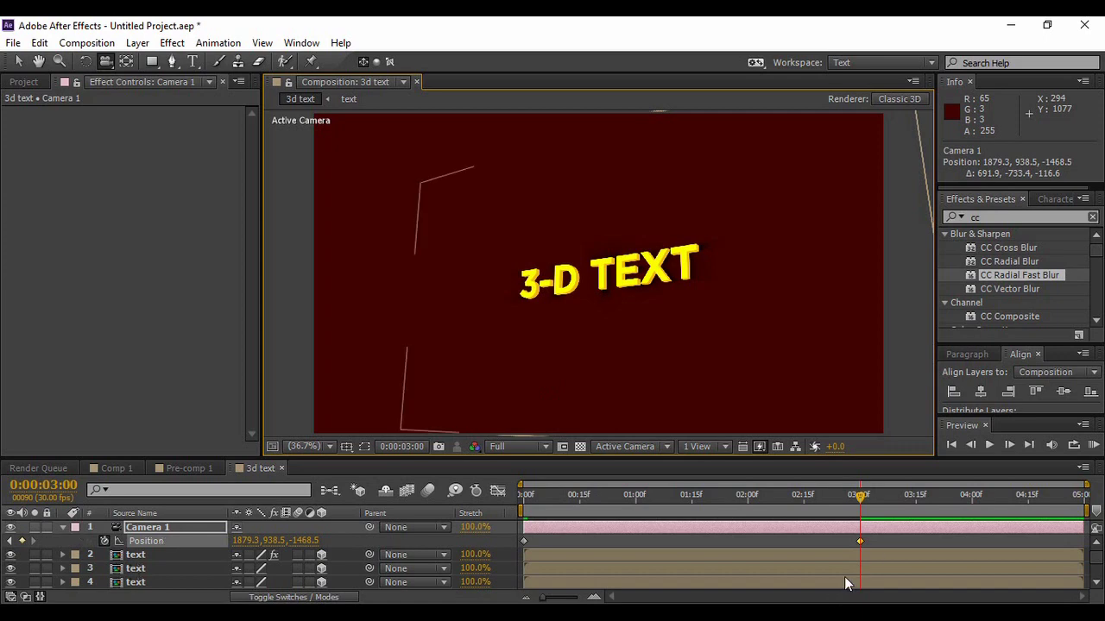
Step: Apply Easy Ease (F9) to both camera Position keyframes and collapse Camera 1
{"action": "left_click_drag", "start_coordinate": [875, 542], "coordinate": [508, 542]}
{"action": "key", "text": "F9"}
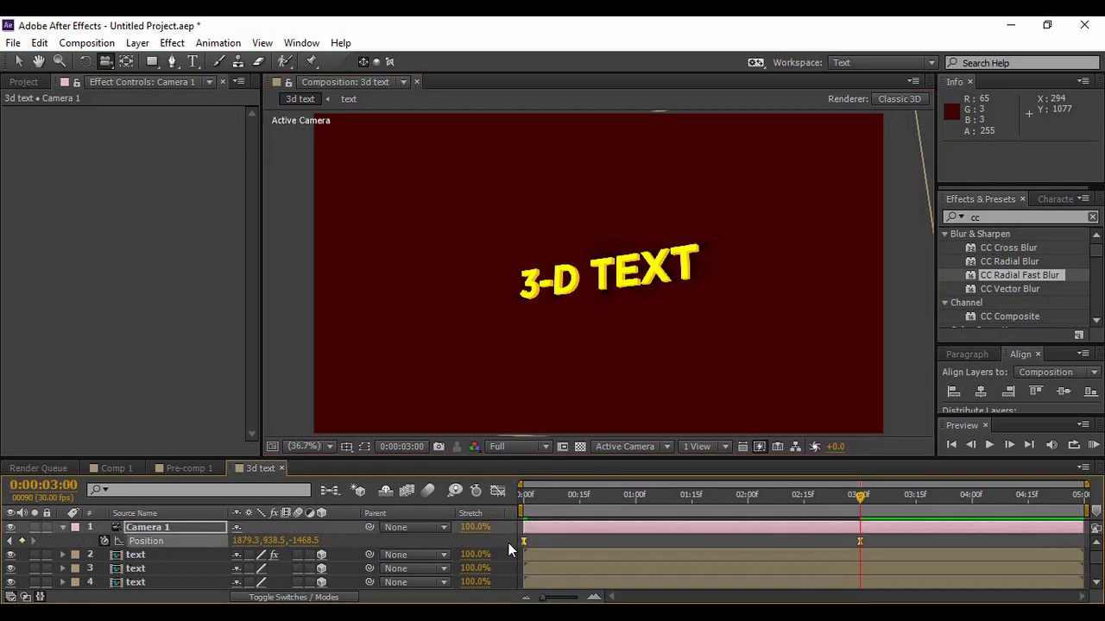
{"action": "left_click", "coordinate": [62, 527]}
{"action": "left_click", "coordinate": [135, 528]}
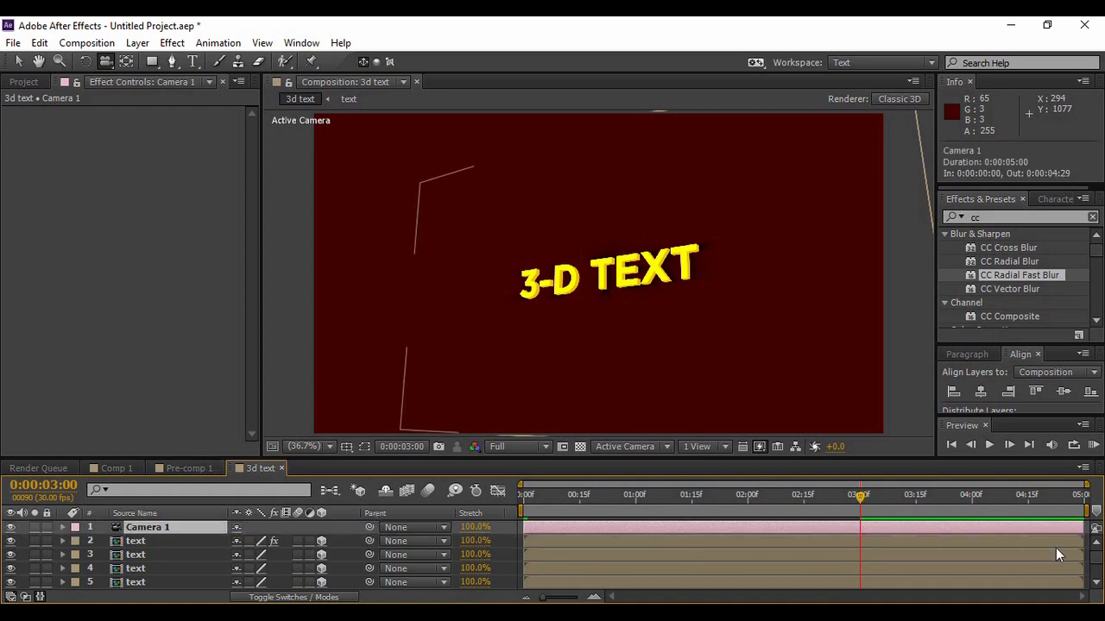
{"action": "scroll", "coordinate": [1097, 568], "scroll_direction": "down", "scroll_amount": 6}
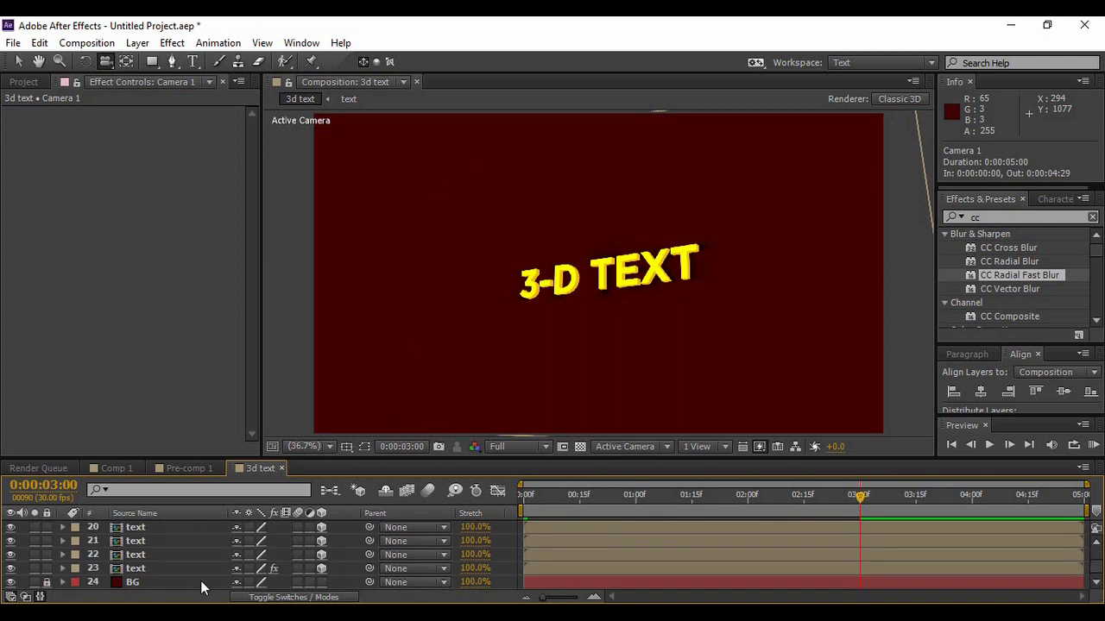
Step: Pre-compose the camera and text layers into Pre-comp 2, keeping BG outside, then deselect
{"action": "key", "text": "ctrl+a"}
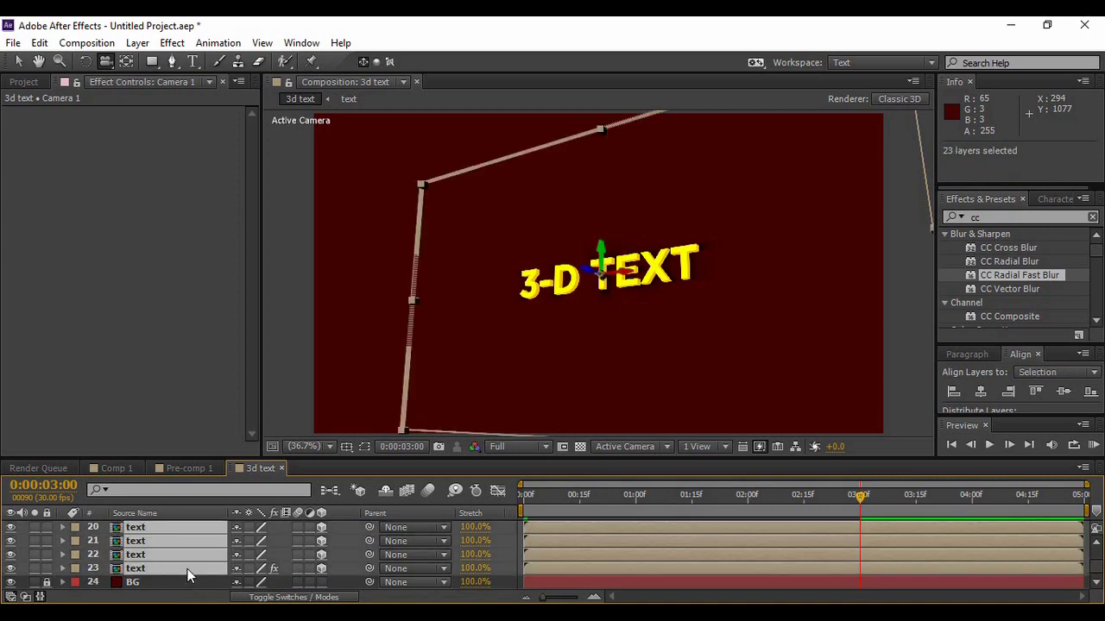
{"action": "right_click", "coordinate": [187, 569]}
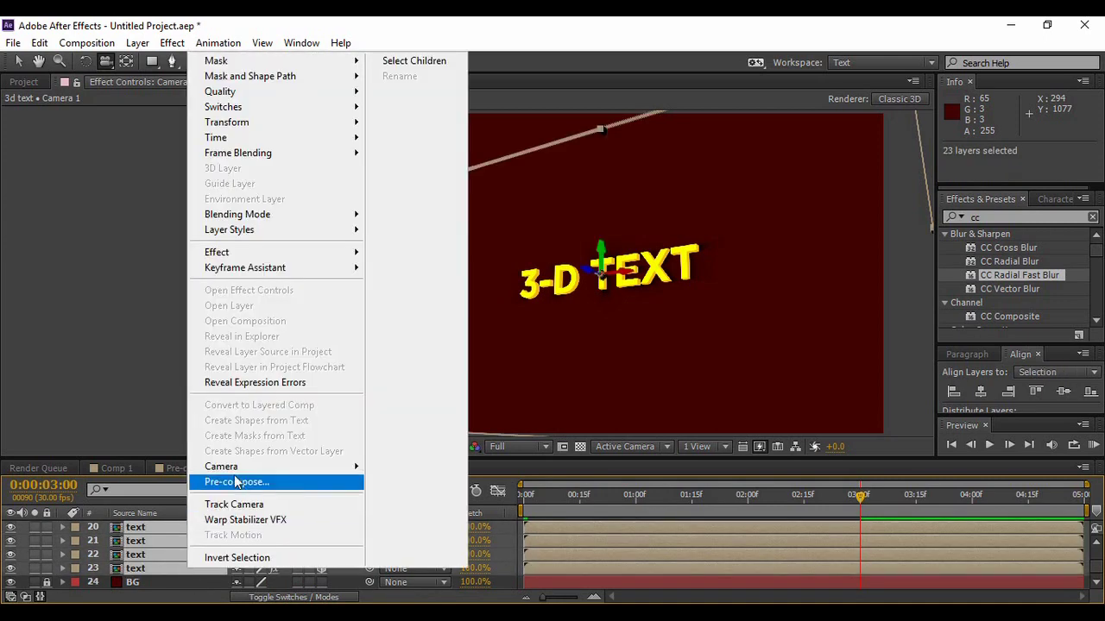
{"action": "left_click", "coordinate": [236, 481]}
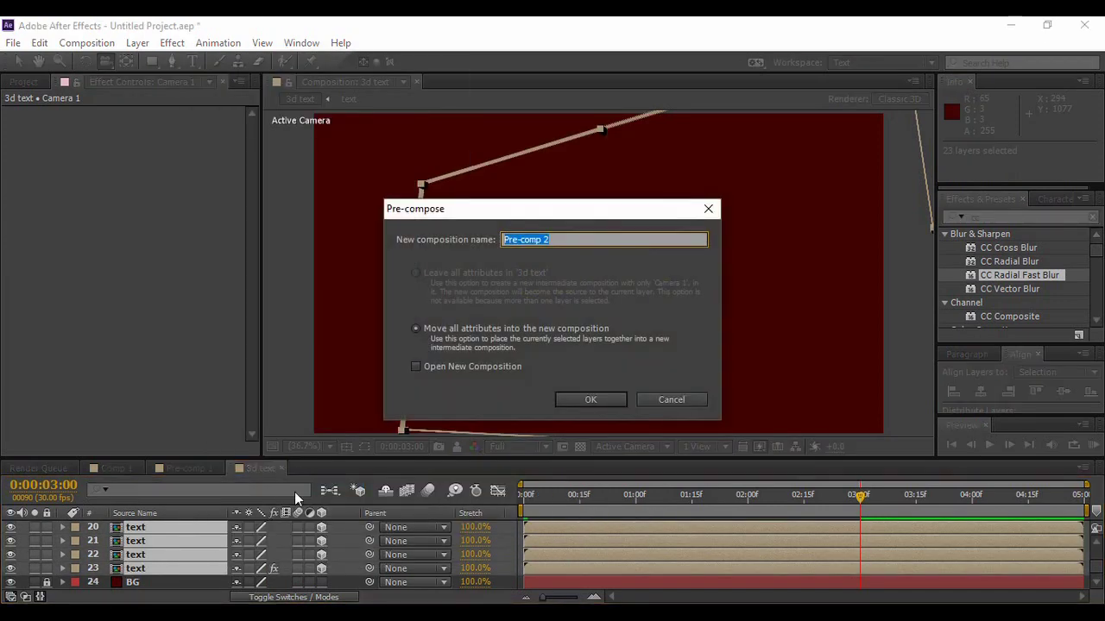
{"action": "left_click", "coordinate": [615, 401]}
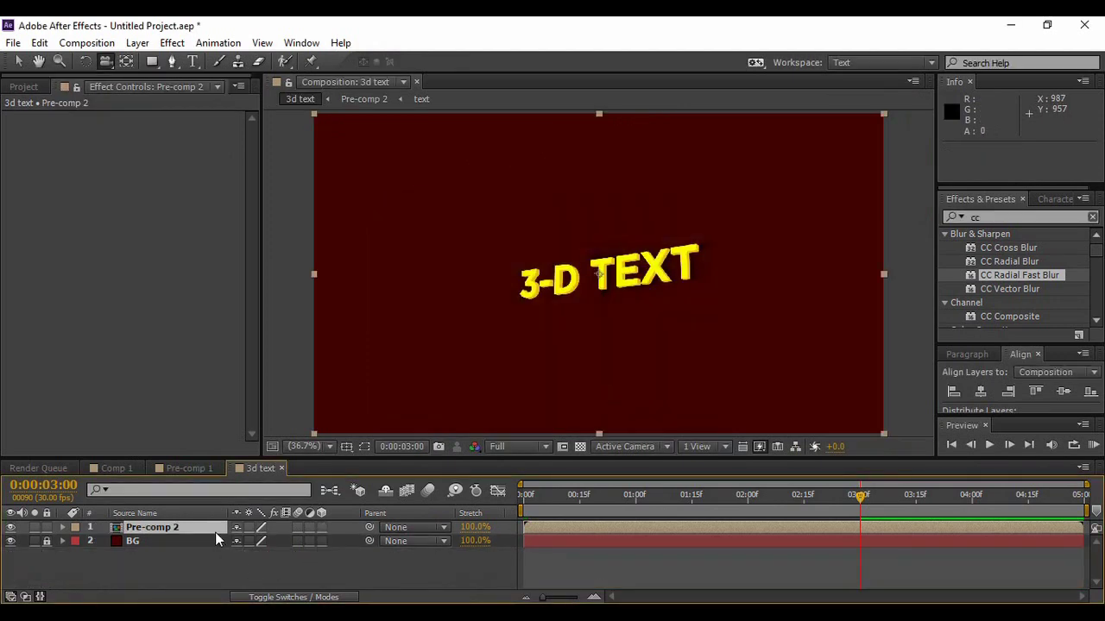
{"action": "left_click", "coordinate": [442, 561]}
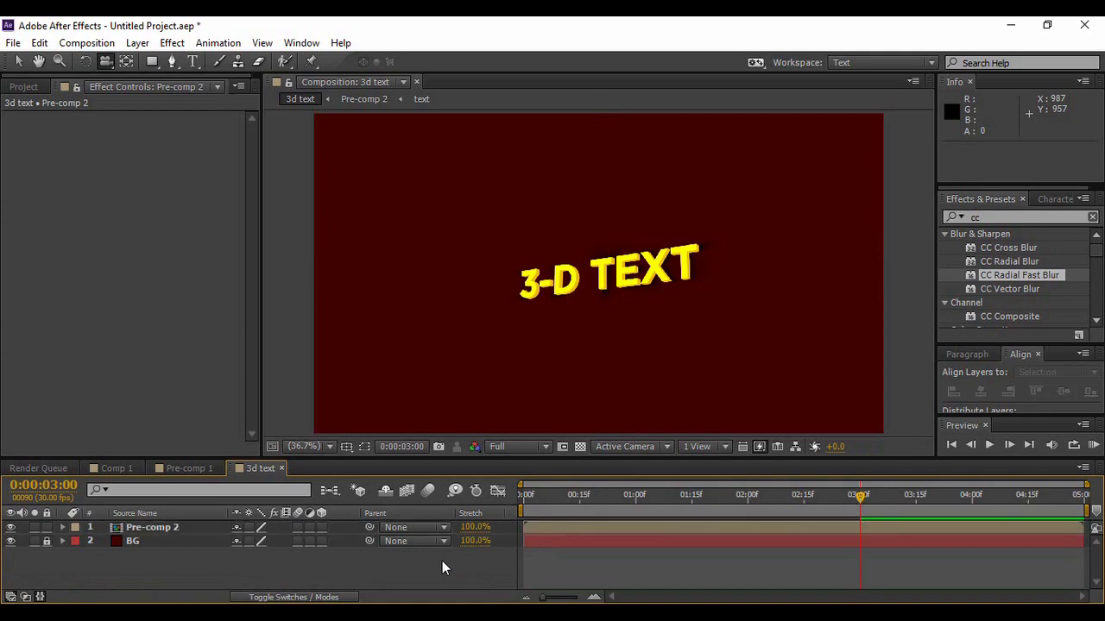
Step: End the work area at 0:00:03:00 so it covers the three-second camera move
{"action": "left_click", "coordinate": [861, 503]}
{"action": "key", "text": "n"}
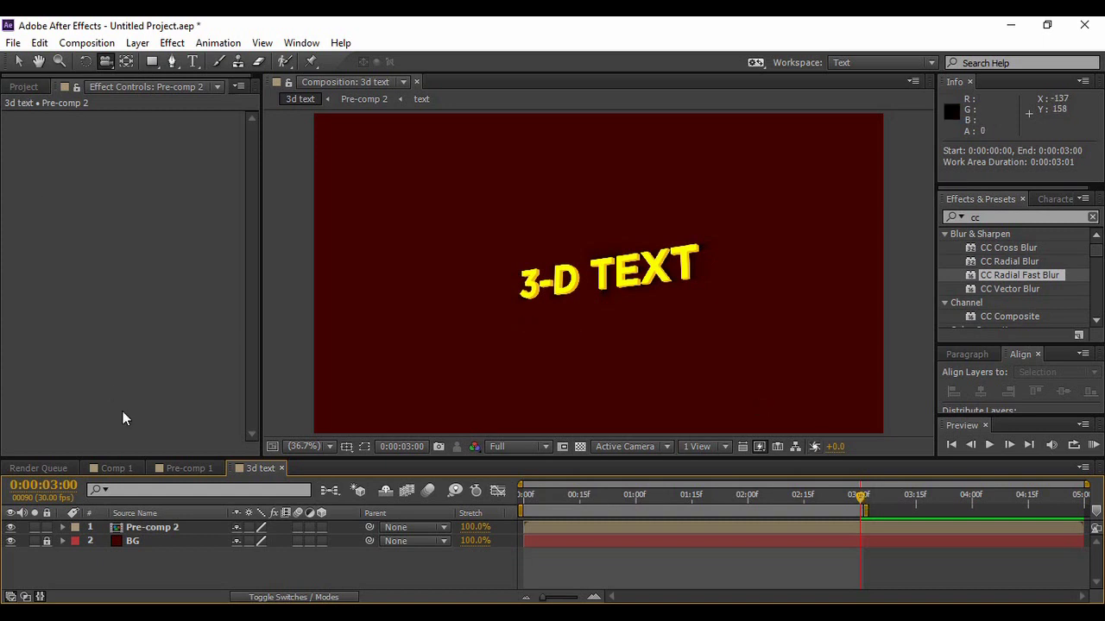
Step: Add the 3d text composition to the Render Queue for output as 3d text.avi
{"action": "left_click", "coordinate": [13, 43]}
{"action": "mouse_move", "coordinate": [45, 288]}
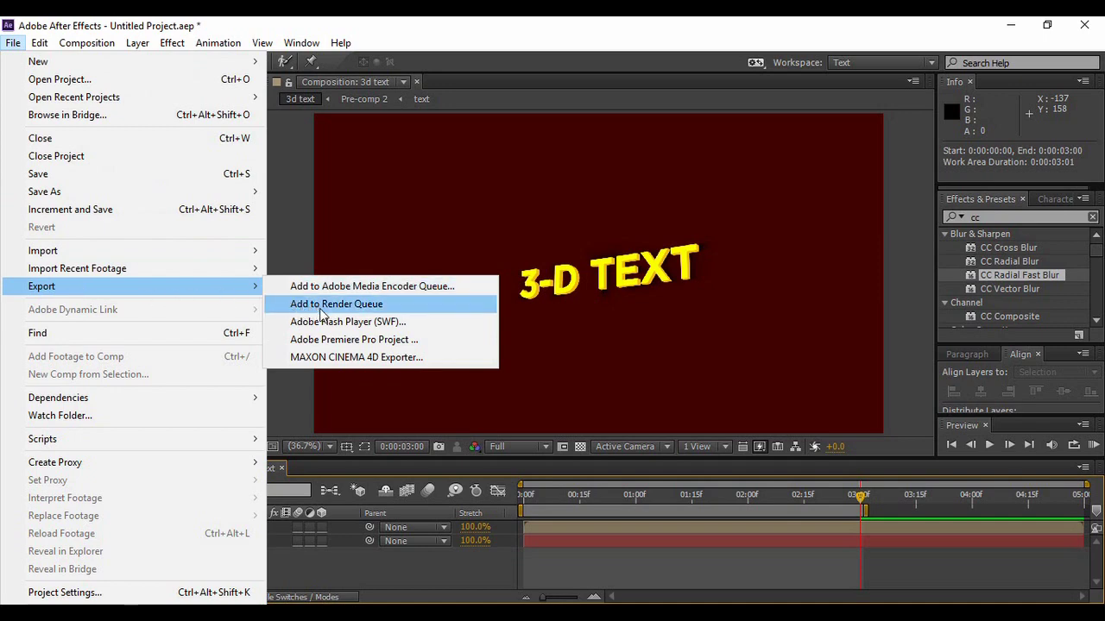
{"action": "left_click", "coordinate": [370, 307]}
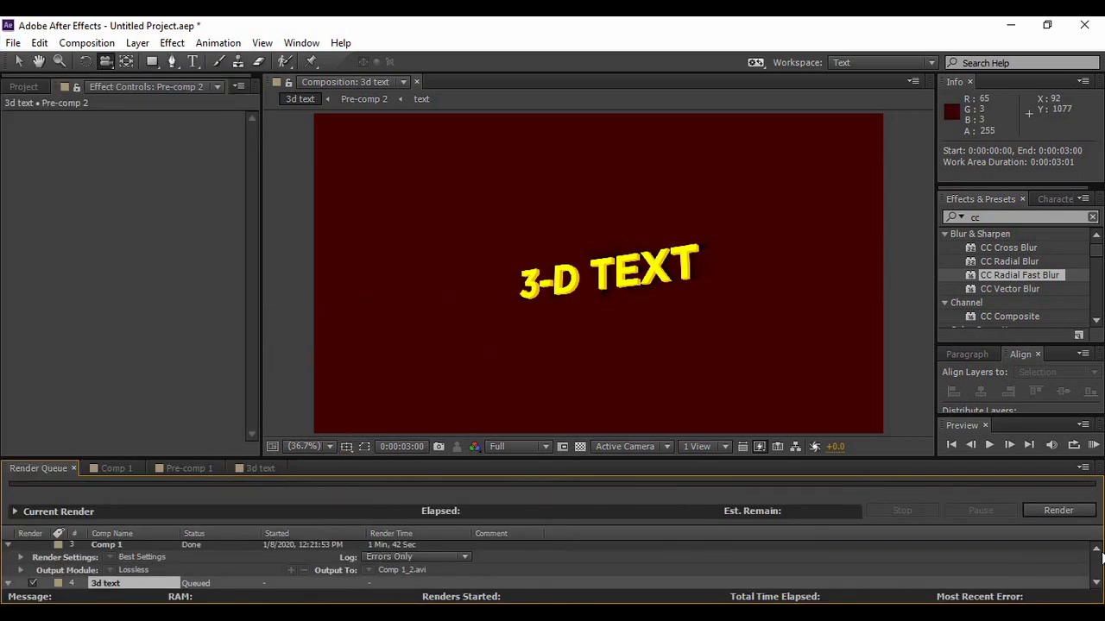
{"action": "left_click", "coordinate": [1096, 550]}
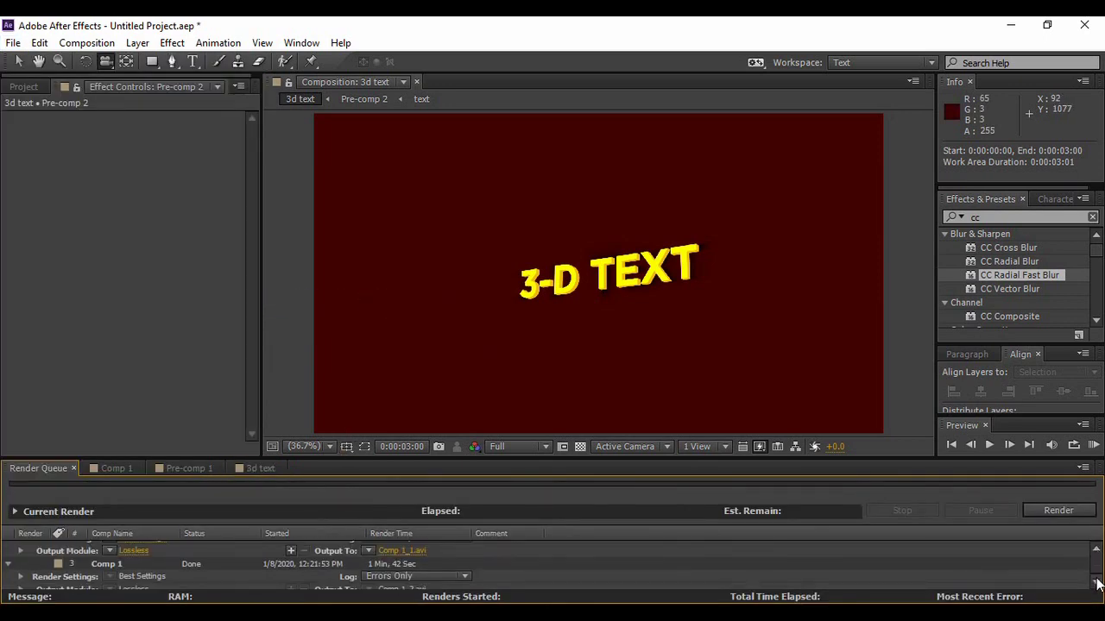
{"action": "scroll", "coordinate": [564, 559], "scroll_direction": "down", "scroll_amount": 3}
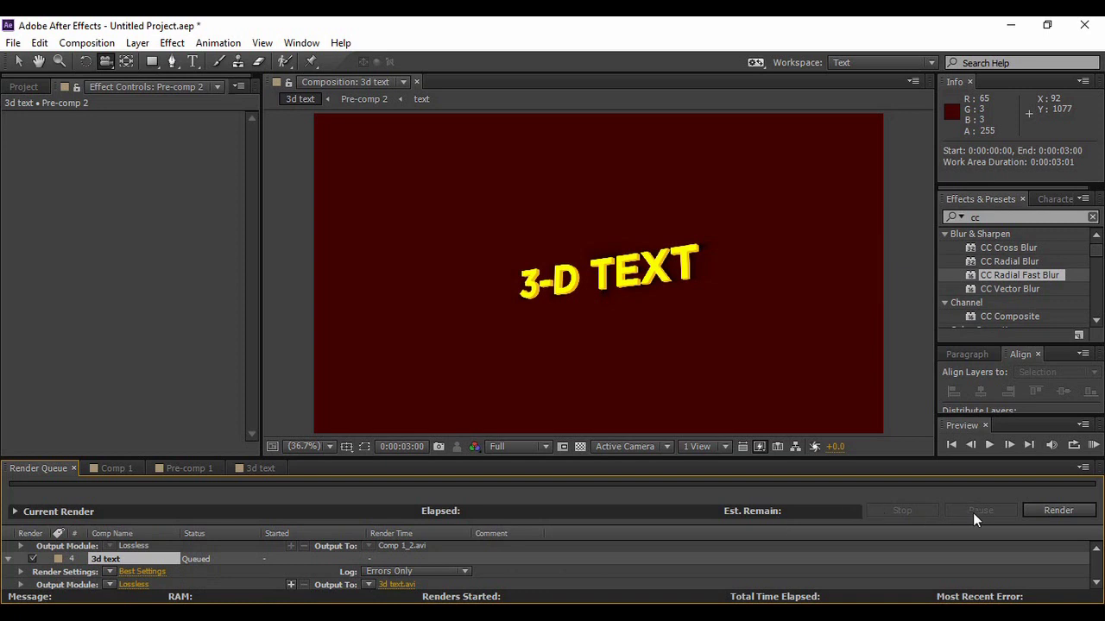
Step: Start the render with Best Settings and Lossless output, pause it, and return to 3d text
{"action": "left_click", "coordinate": [1034, 510]}
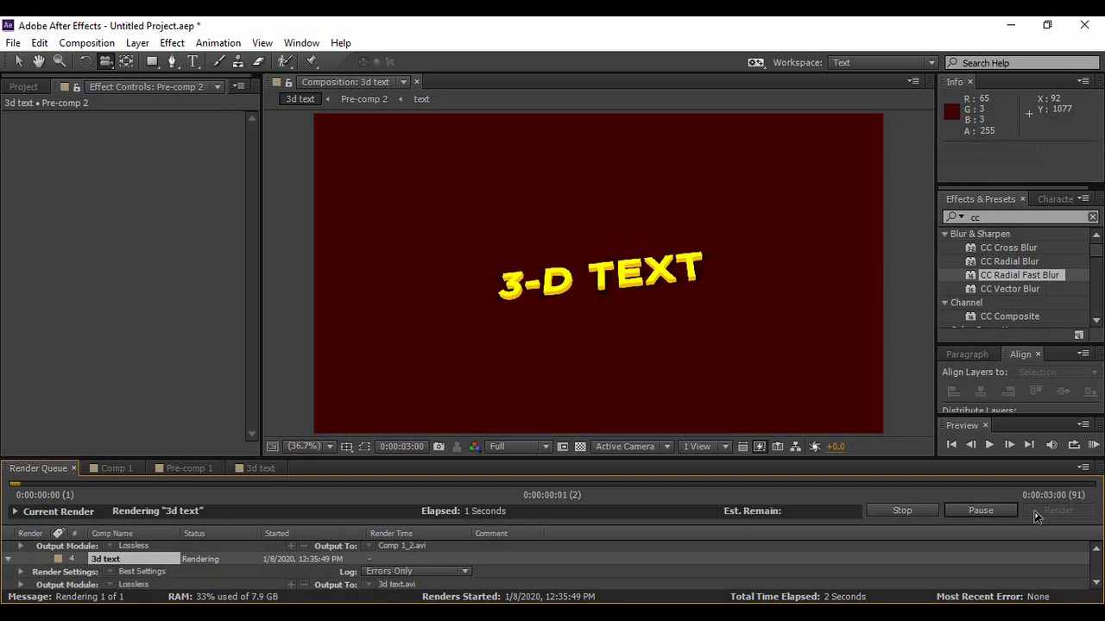
{"action": "left_click", "coordinate": [948, 513]}
{"action": "left_click", "coordinate": [1097, 582]}
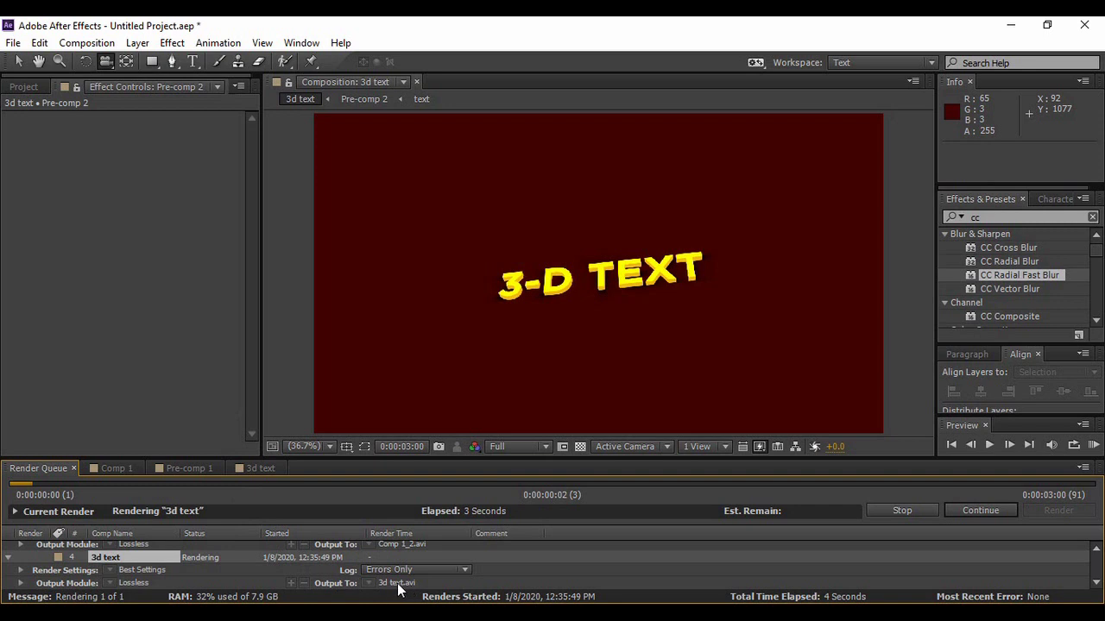
{"action": "left_click", "coordinate": [260, 467]}
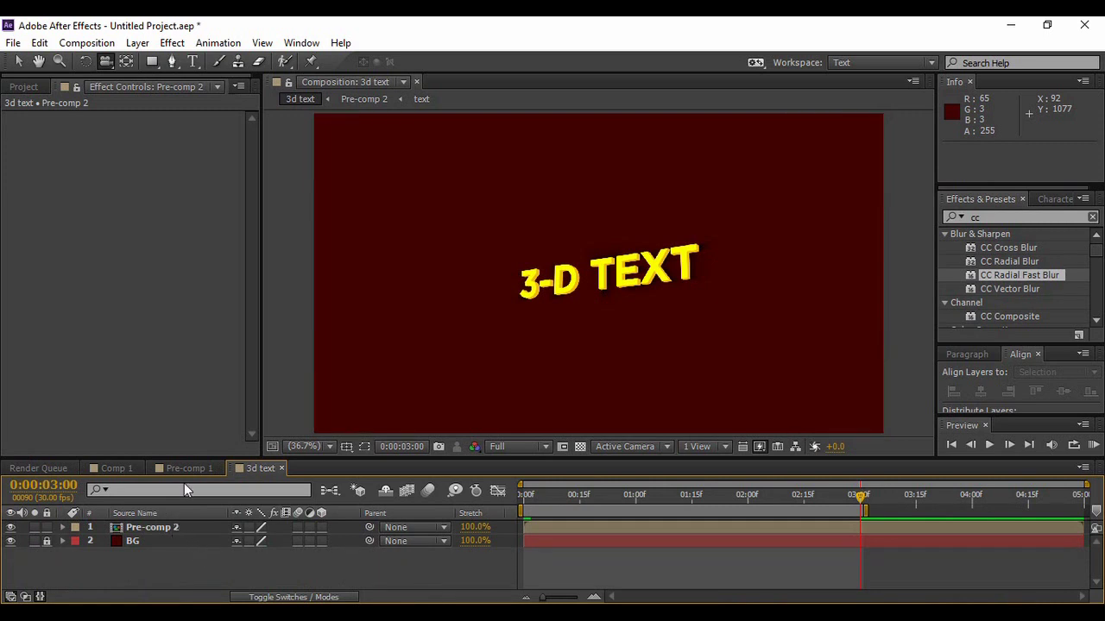
Step: Retype the nested 3-D TEXT layer as ANIMATION, then return to the 3d text composition
{"action": "double_click", "coordinate": [168, 532]}
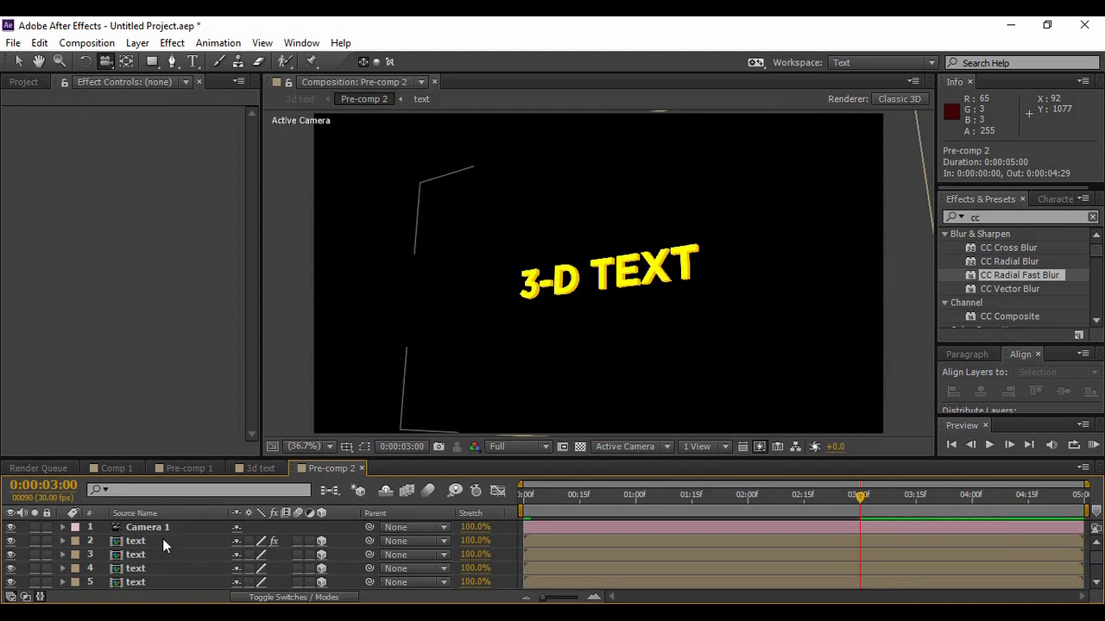
{"action": "double_click", "coordinate": [157, 541]}
{"action": "left_click", "coordinate": [143, 527]}
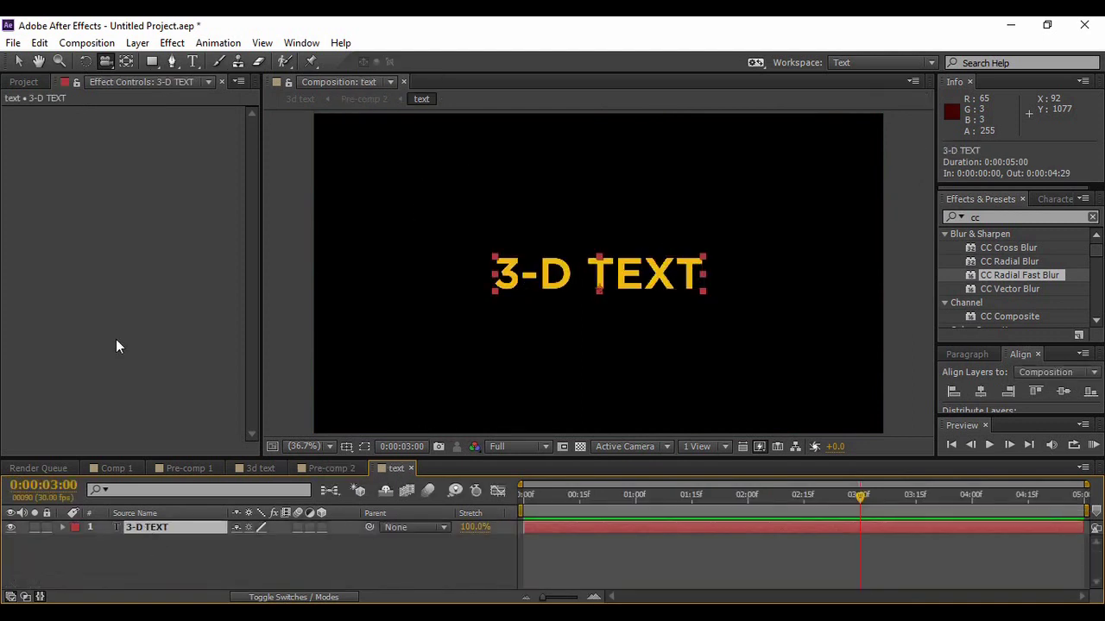
{"action": "left_click", "coordinate": [191, 62]}
{"action": "left_click_drag", "start_coordinate": [494, 271], "coordinate": [695, 287]}
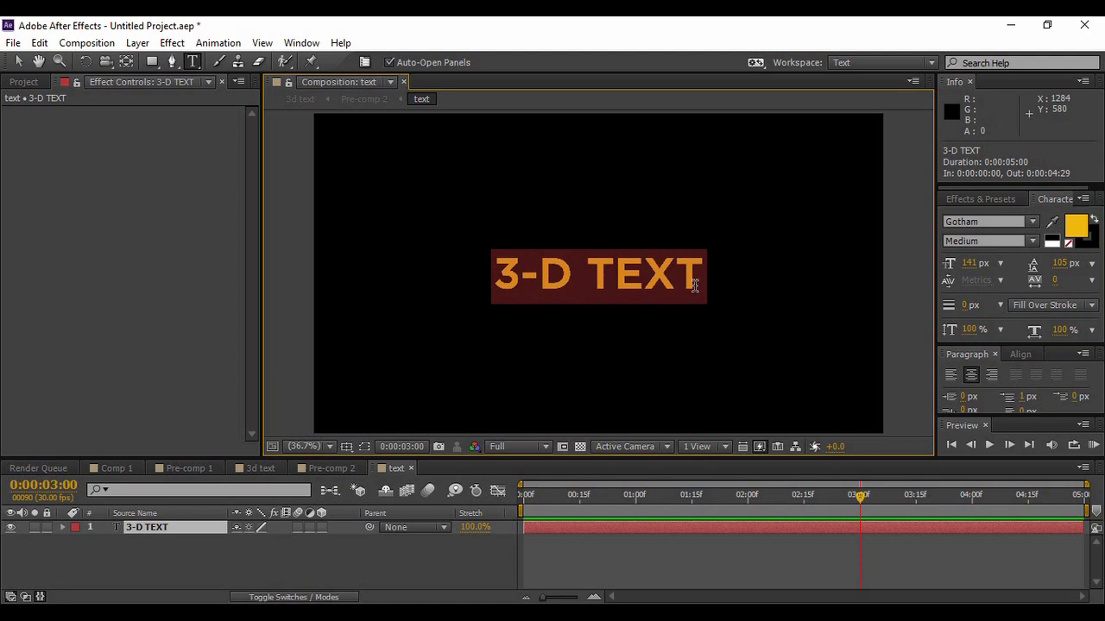
{"action": "type", "text": "ANIM"}
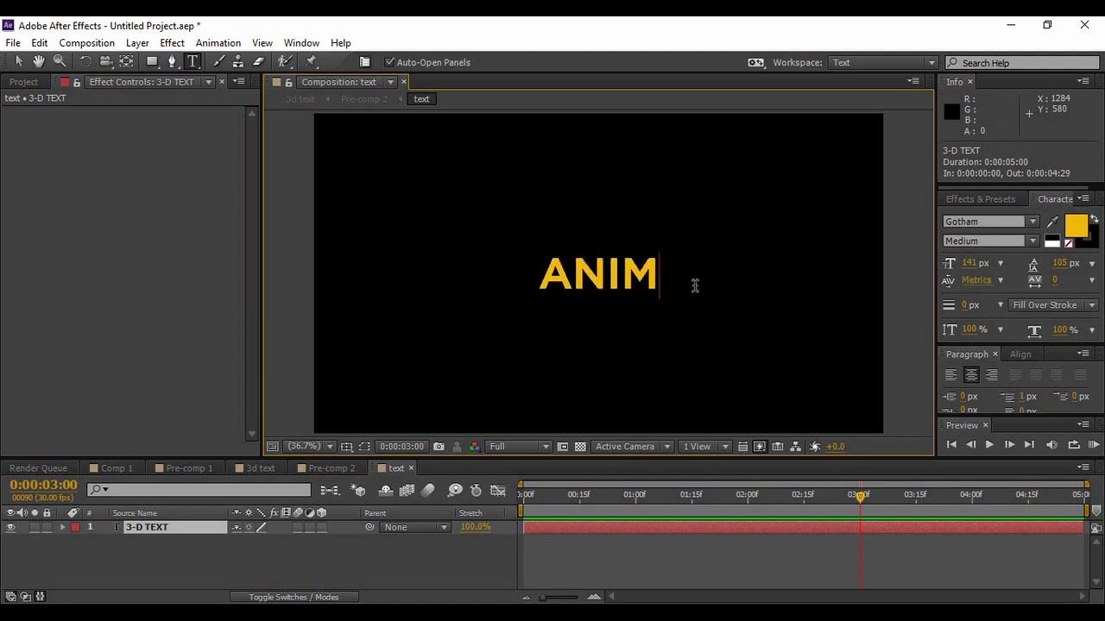
{"action": "type", "text": "ATION"}
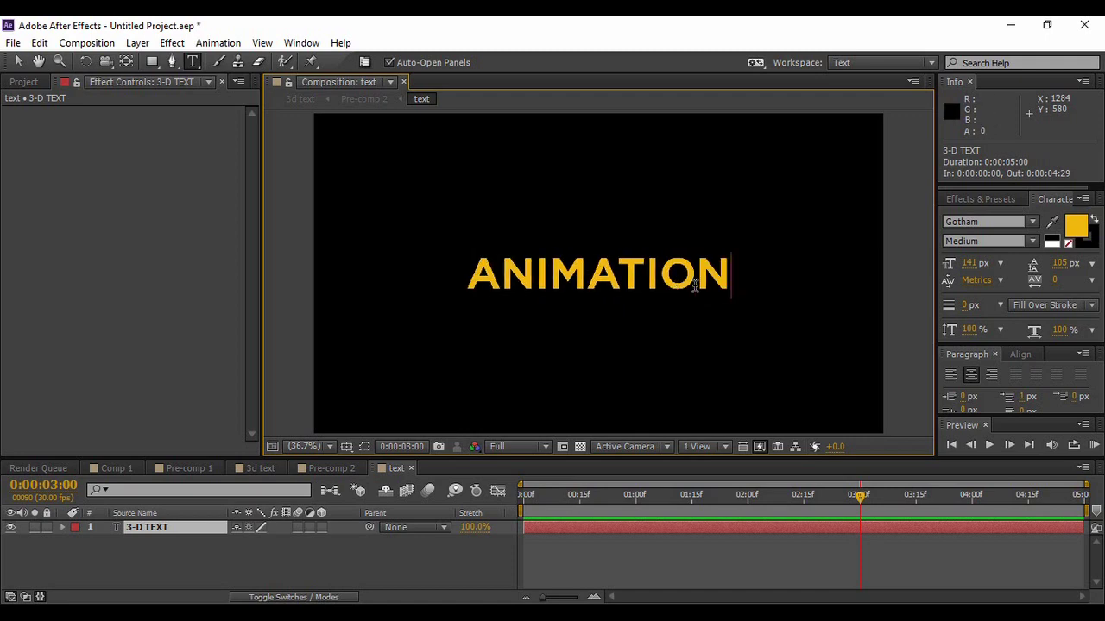
{"action": "left_click", "coordinate": [337, 467]}
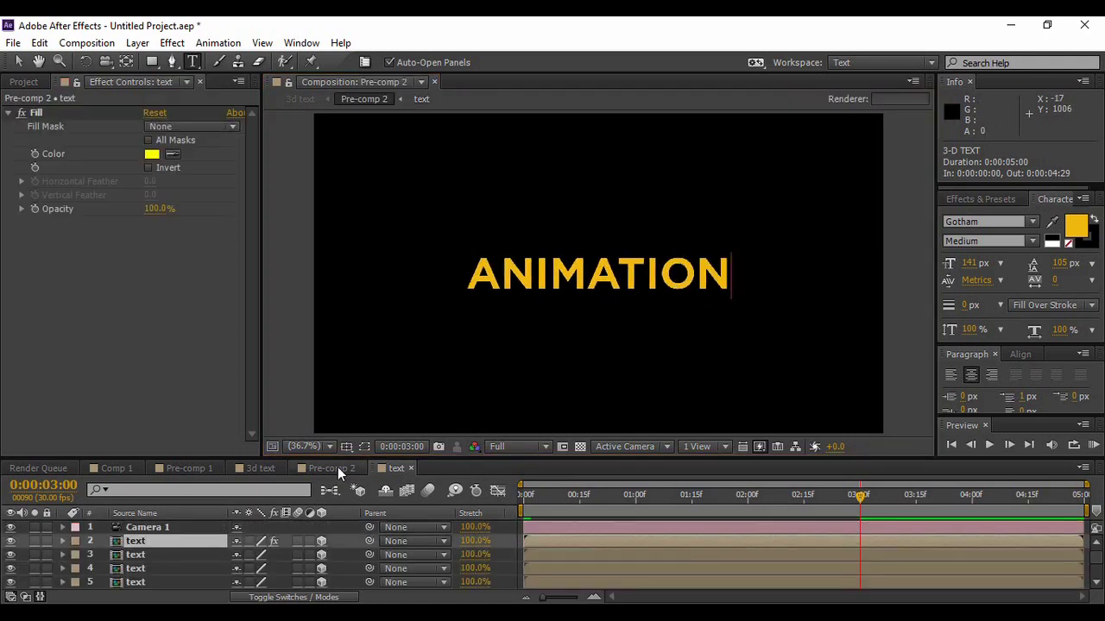
{"action": "left_click", "coordinate": [247, 468]}
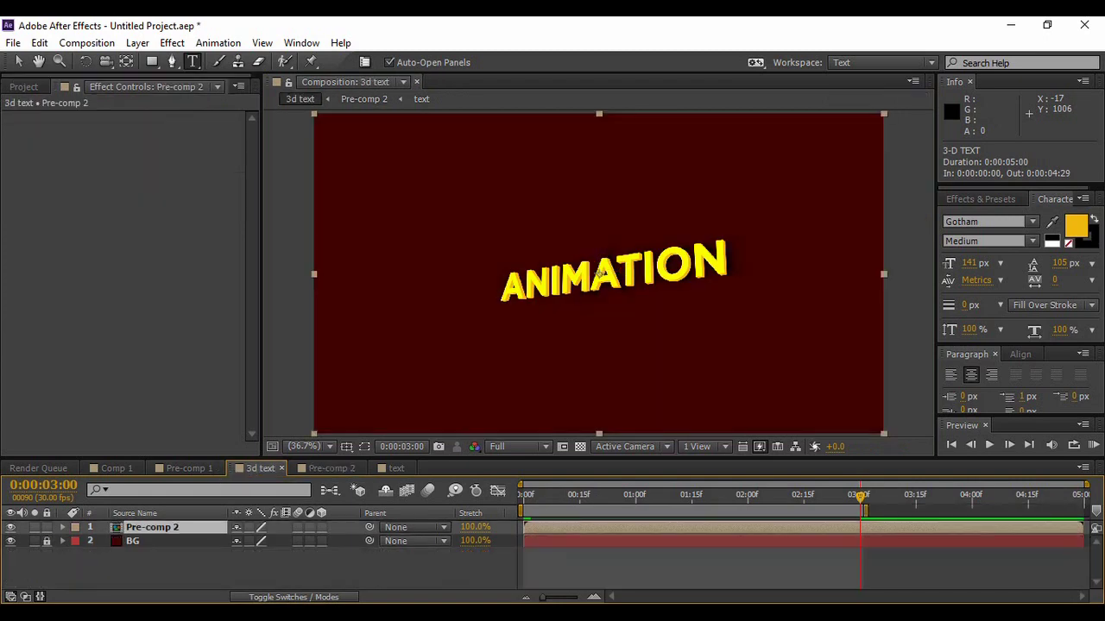
{"action": "left_click", "coordinate": [338, 570]}
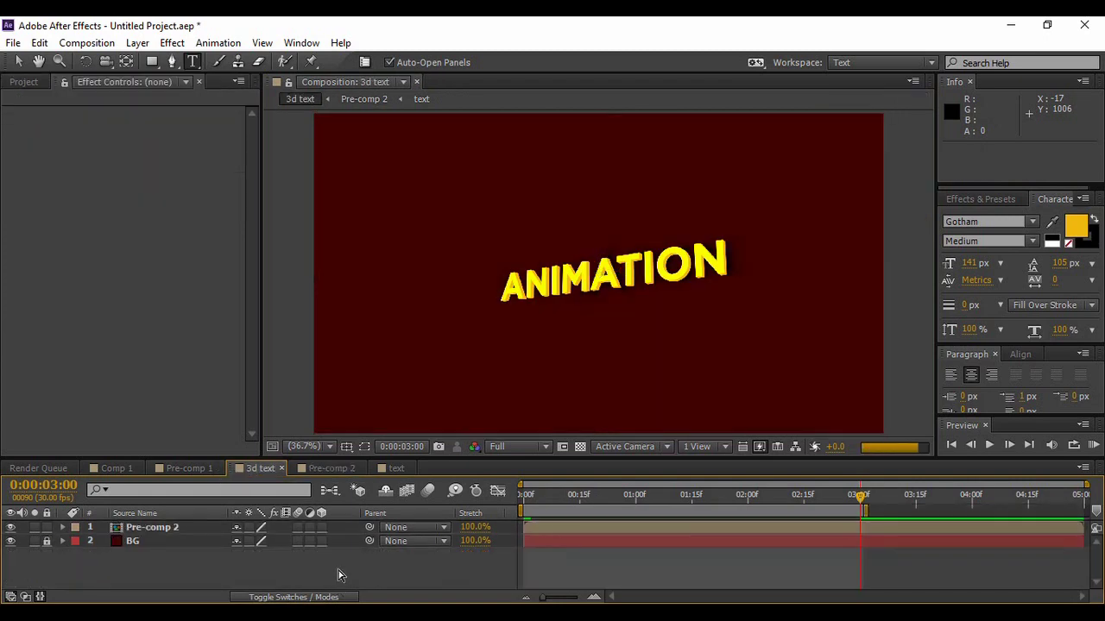